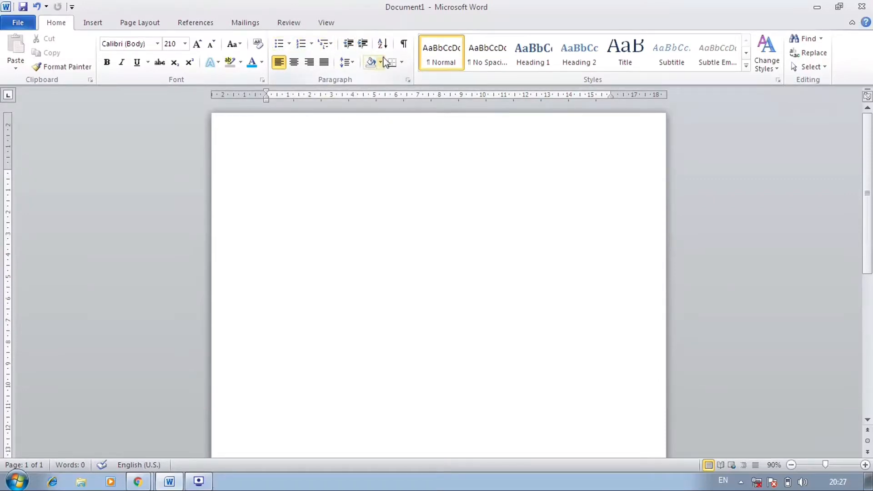
click(289, 44)
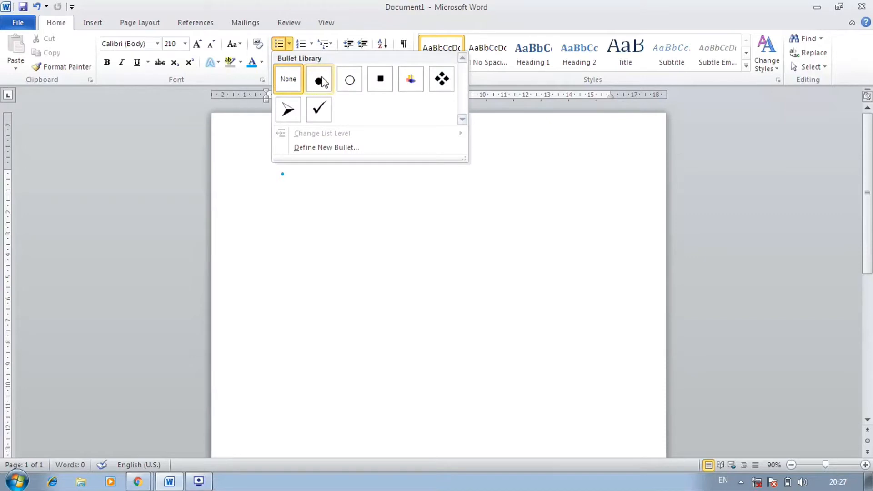
click(365, 175)
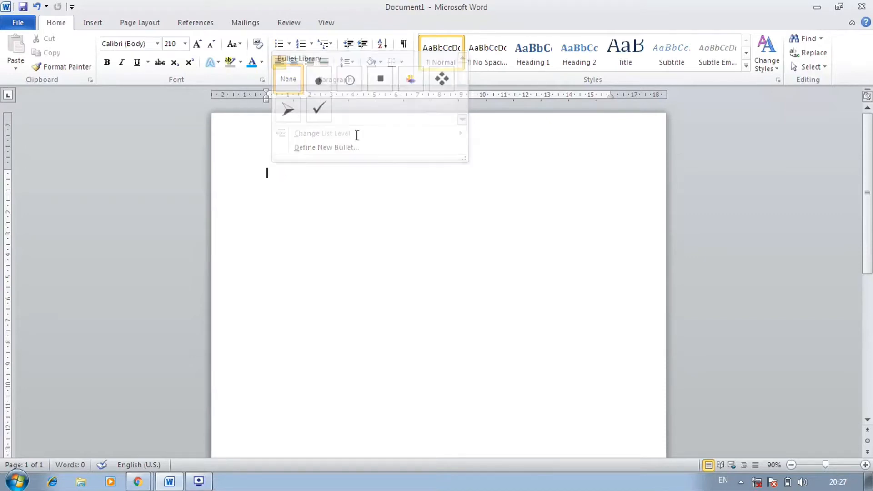
click(289, 44)
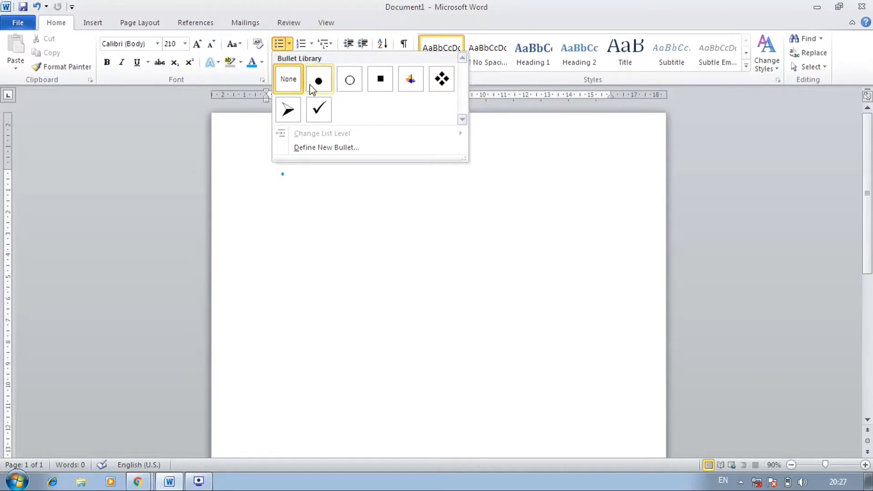
click(352, 189)
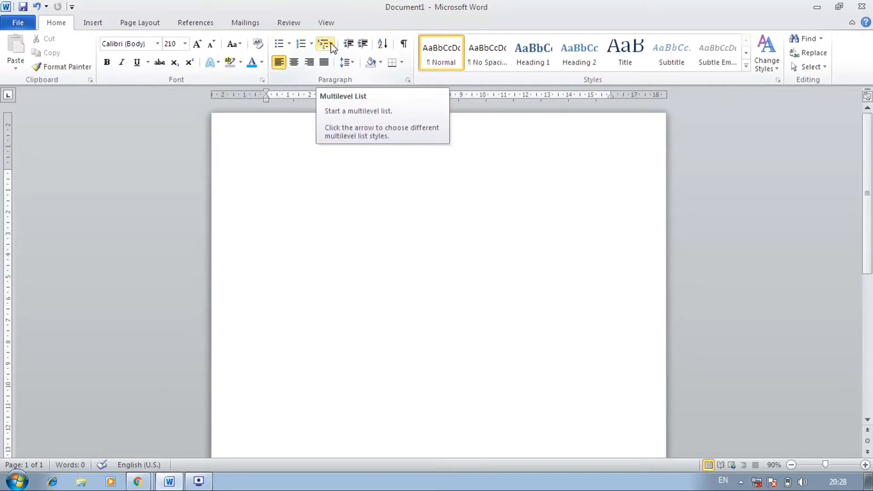
click(289, 44)
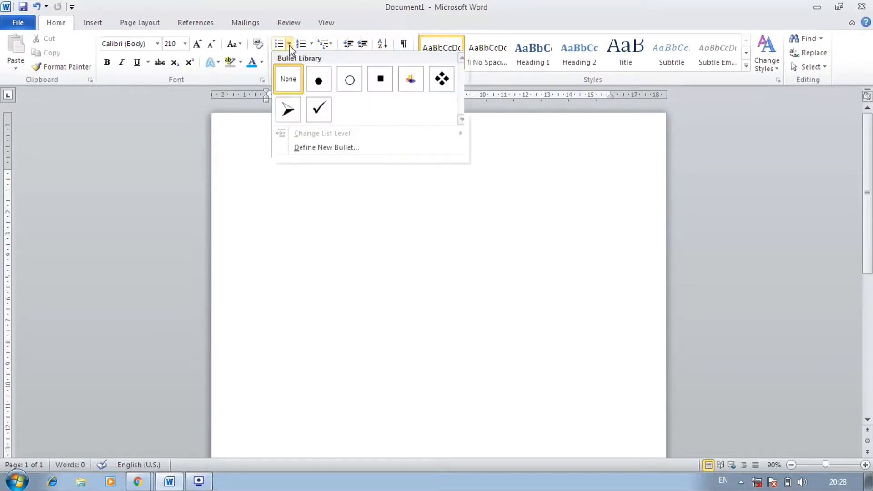
click(371, 214)
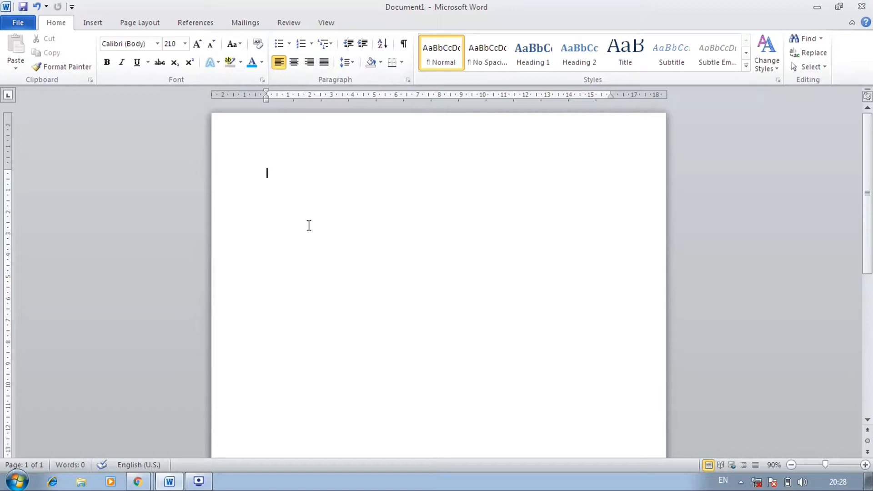
Clear the existing text formatting and increase the font size to 36
click(199, 46)
click(199, 47)
click(199, 46)
click(198, 47)
click(199, 47)
click(199, 47)
click(254, 44)
click(196, 45)
click(200, 46)
click(202, 47)
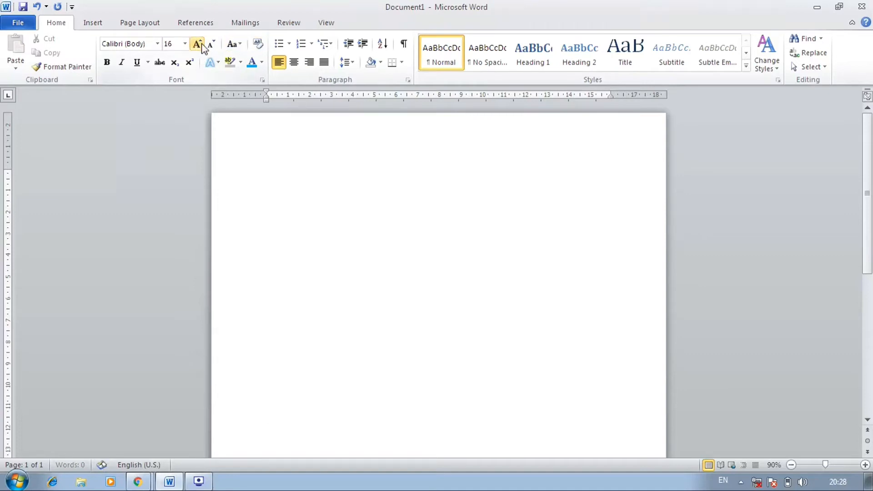
click(199, 45)
click(199, 45)
click(198, 45)
click(199, 45)
click(198, 44)
Enter "MICROSOFT WORD" as the first line of the document
text(MIV)
key(BackSpace)
key(BackSpace)
key(BackSpace)
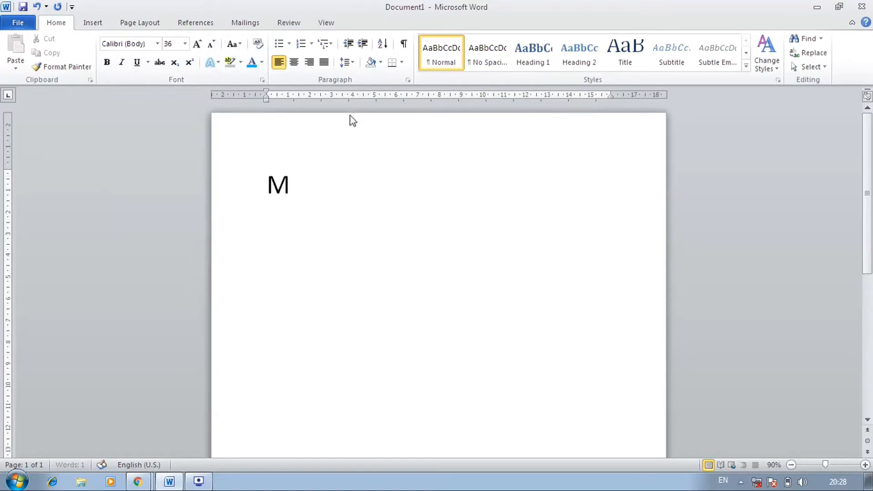
text(MICRO)
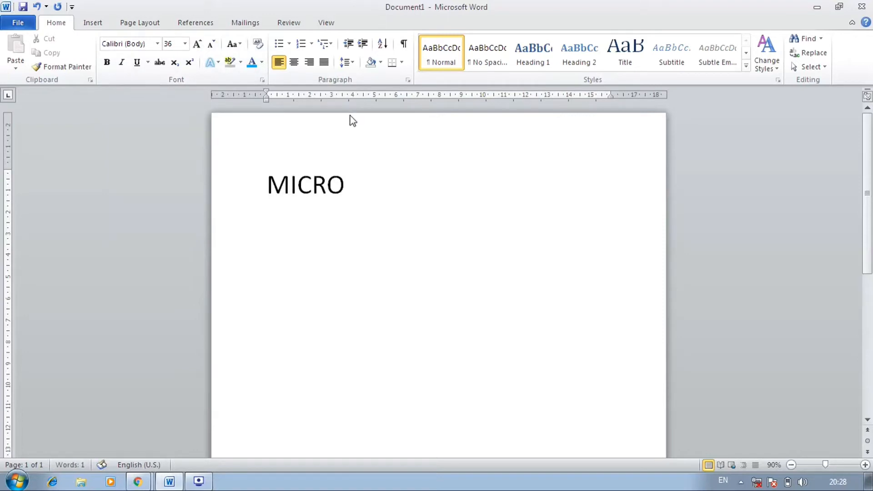
text(SOFT WORD)
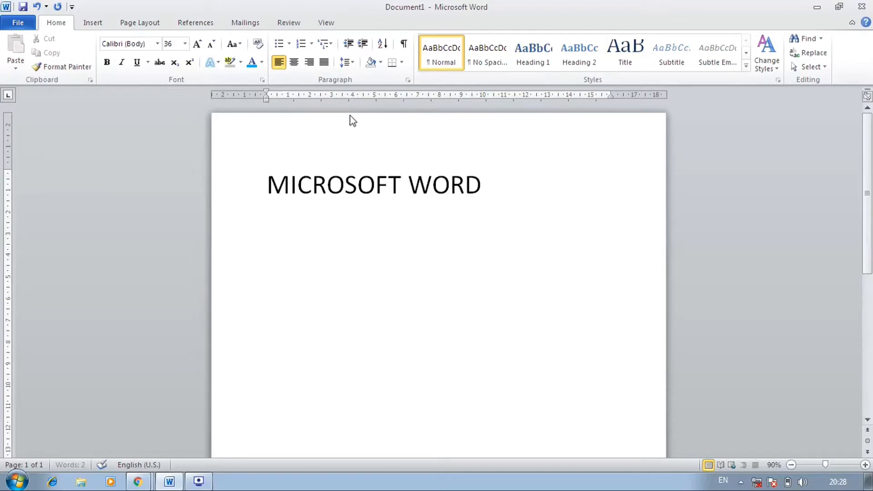
Add a second line reading "MICROSOFT EXCEL"
key(Return)
text(MI)
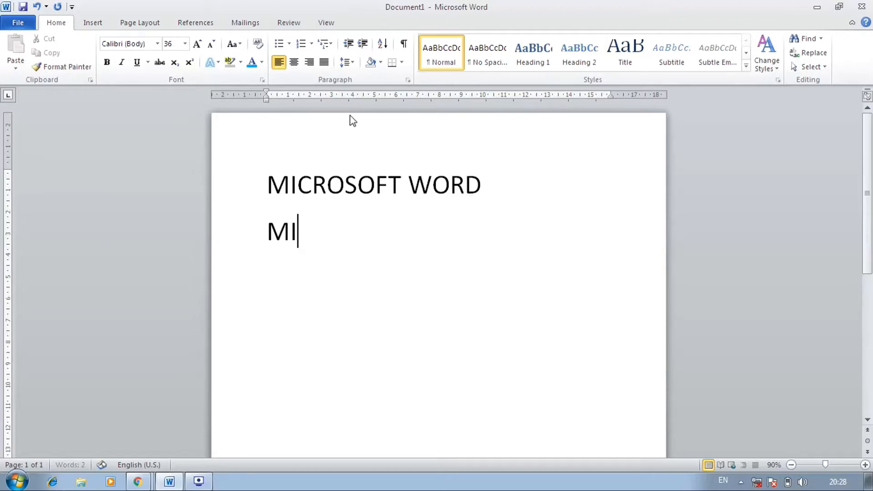
text(CROSOFT)
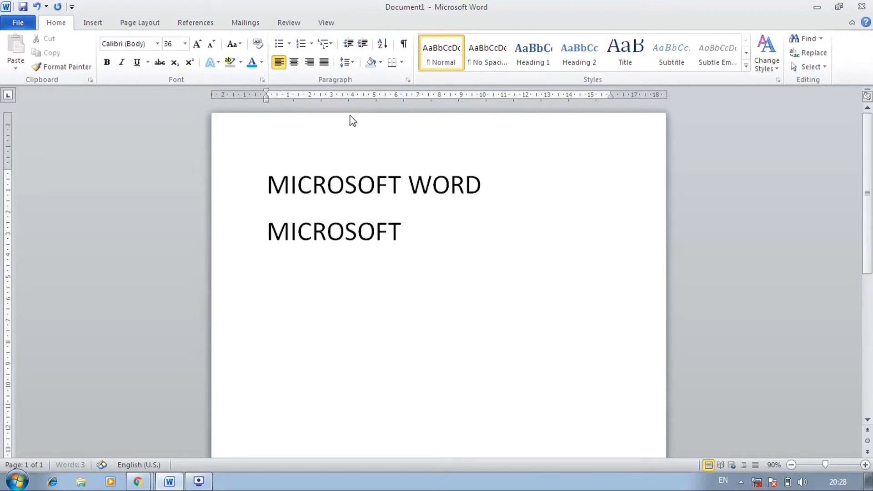
text( EXCE)
key(BackSpace)
key(BackSpace)
text(EXE)
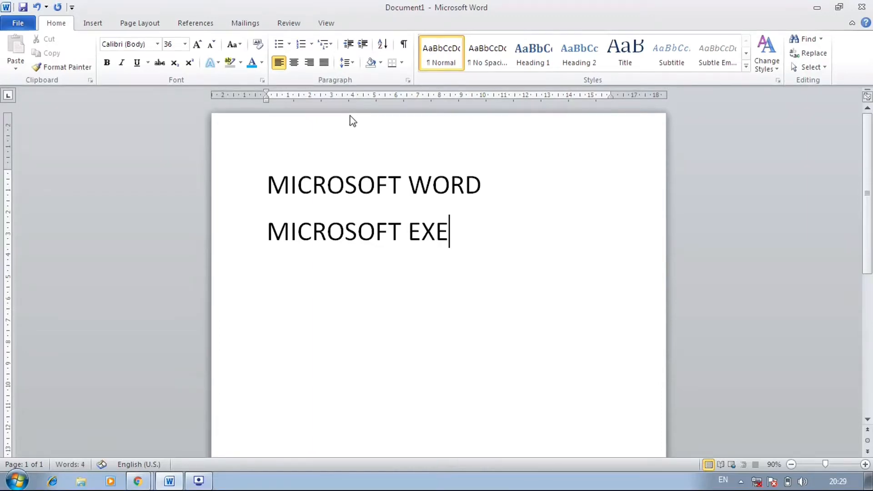
text(CE)
key(BackSpace)
key(BackSpace)
key(BackSpace)
text(CEL)
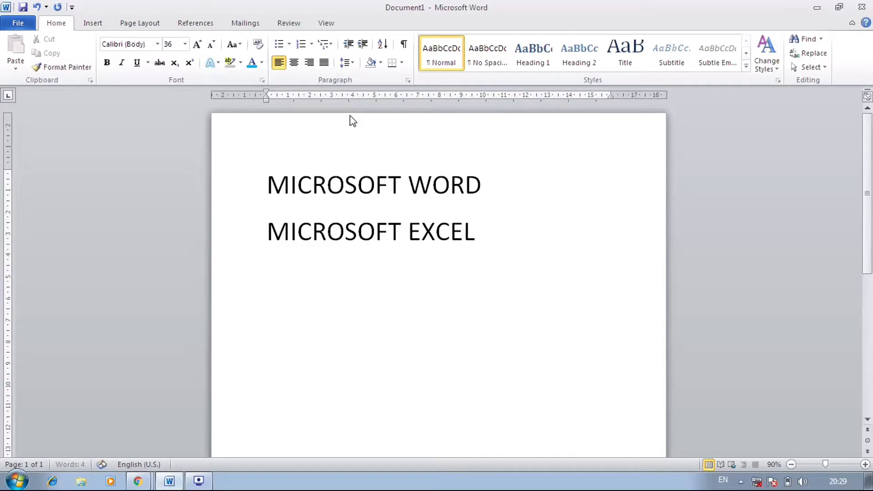
Add a third line reading "MICROSOFT POWERPOINT" and end it with a line break
key(Return)
text(MICRO)
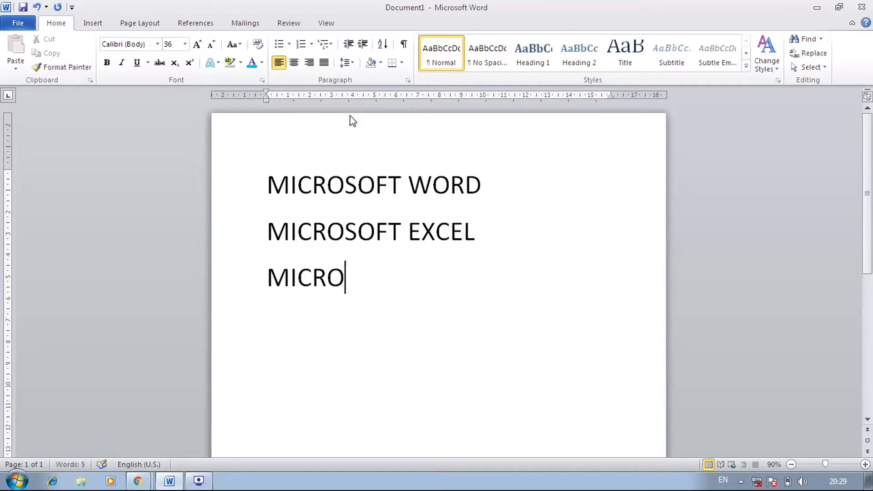
text(SOF)
key(BackSpace)
text(OF)
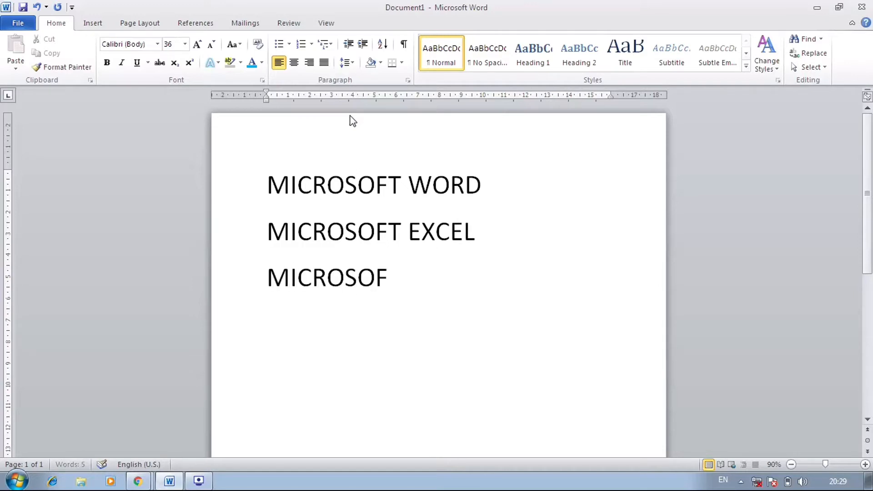
text(T POWER)
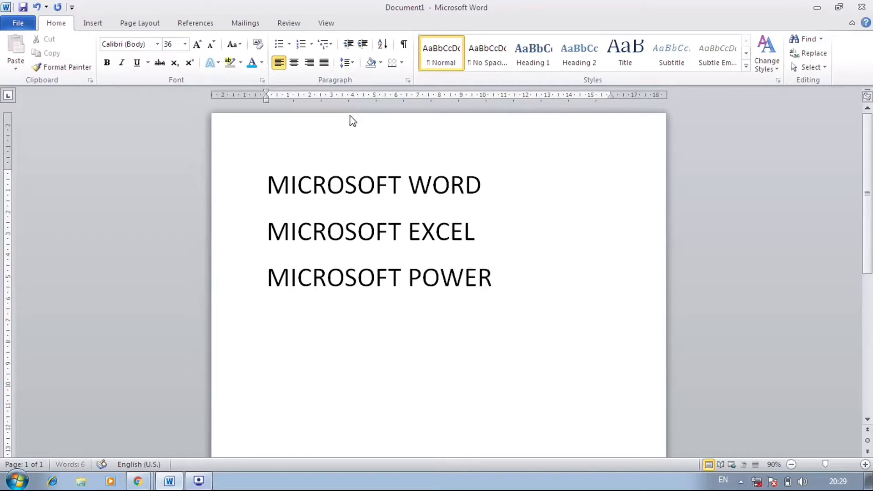
text(POINT)
key(Return)
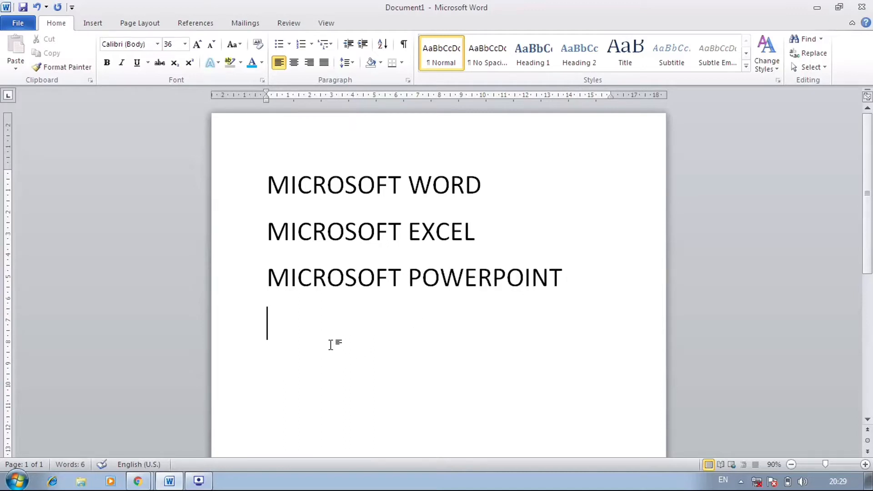
Format the three Microsoft program lines as a bulleted list with check mark bullets
drag(262, 181, 266, 212)
click(266, 212)
drag(267, 193, 414, 261)
click(413, 262)
drag(574, 275, 337, 190)
click(571, 279)
key(Return)
drag(565, 279, 271, 137)
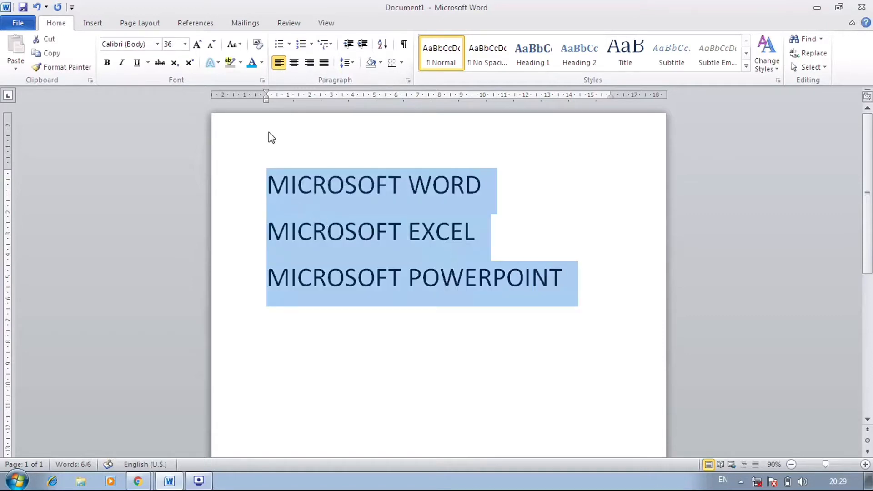
click(290, 44)
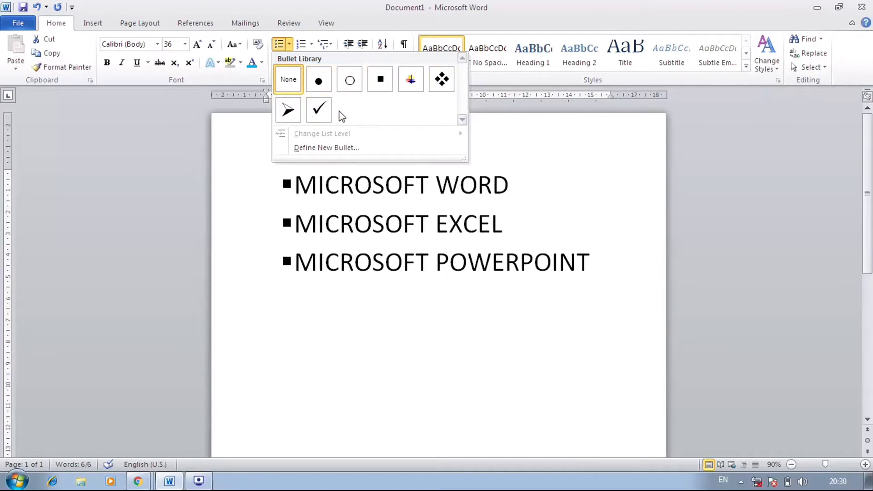
click(318, 110)
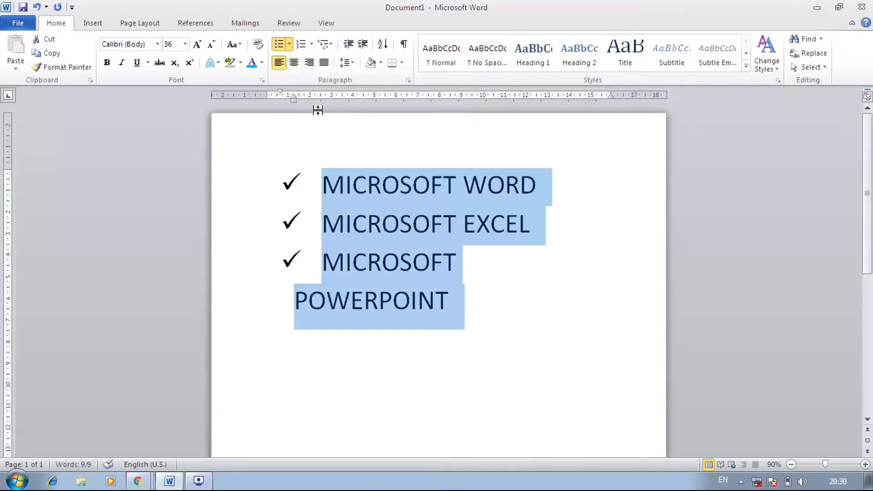
click(472, 294)
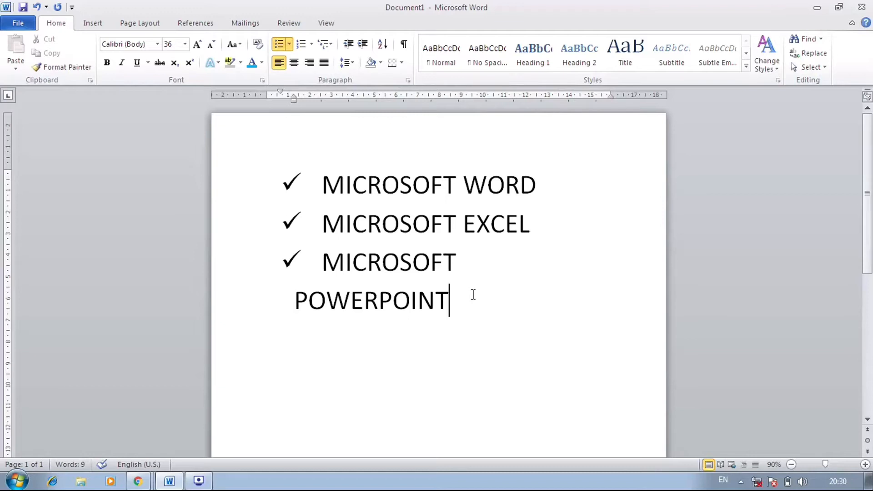
key(Return)
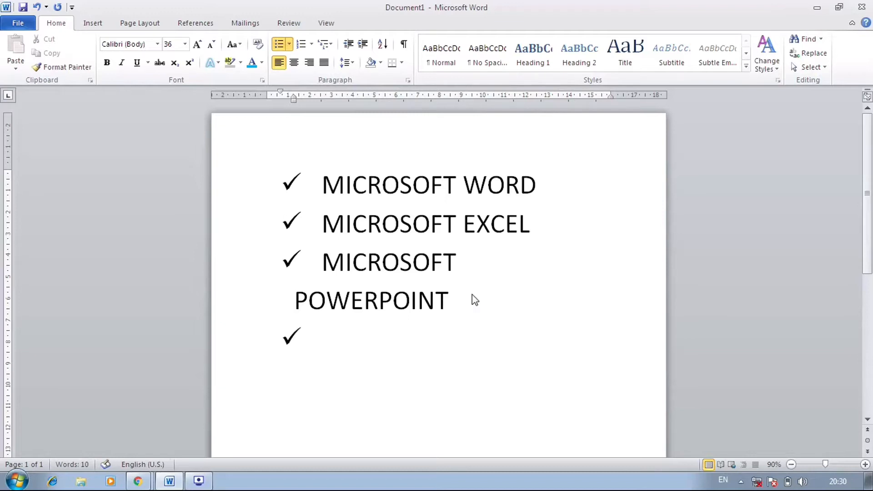
text(MJHGHJ)
key(Home)
key(BackSpace)
key(BackSpace)
key(BackSpace)
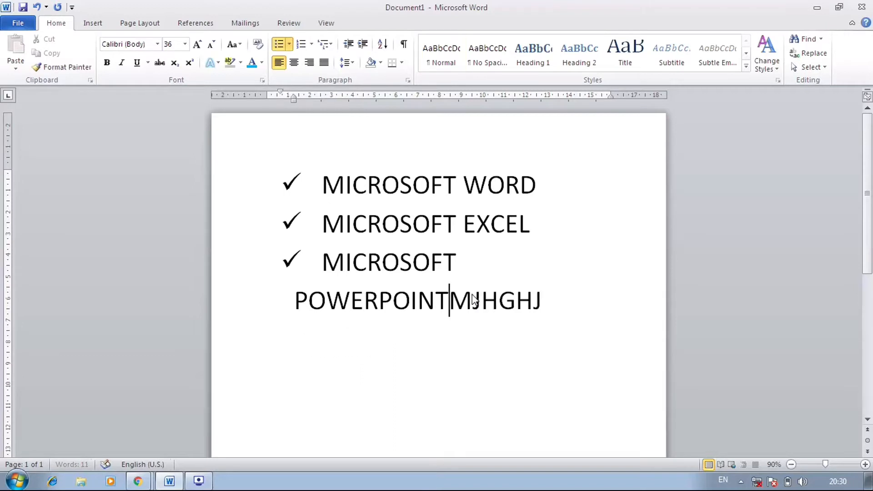
key(ctrl+z)
key(ctrl+z)
key(ctrl+z)
key(ctrl+z)
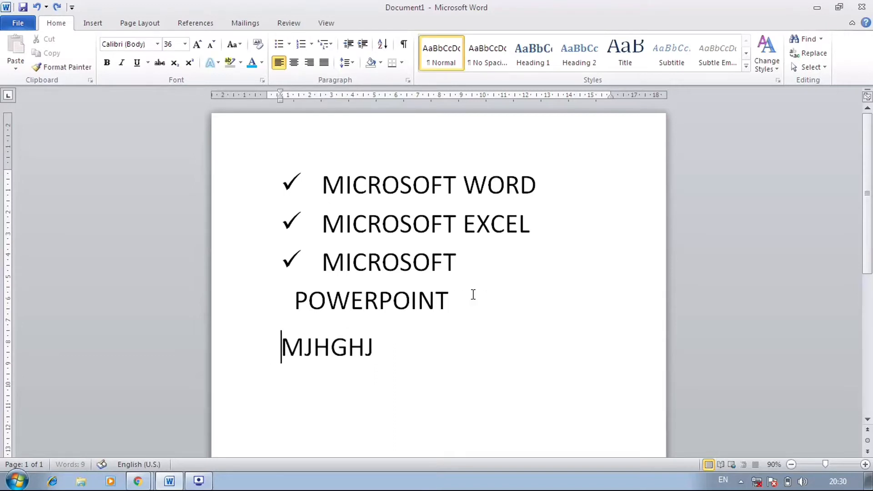
Add the bulleted items "MSPAINT" and "NOTEPAD" below MICROSOFT POWERPOINT, followed by an empty bullet
key(Return)
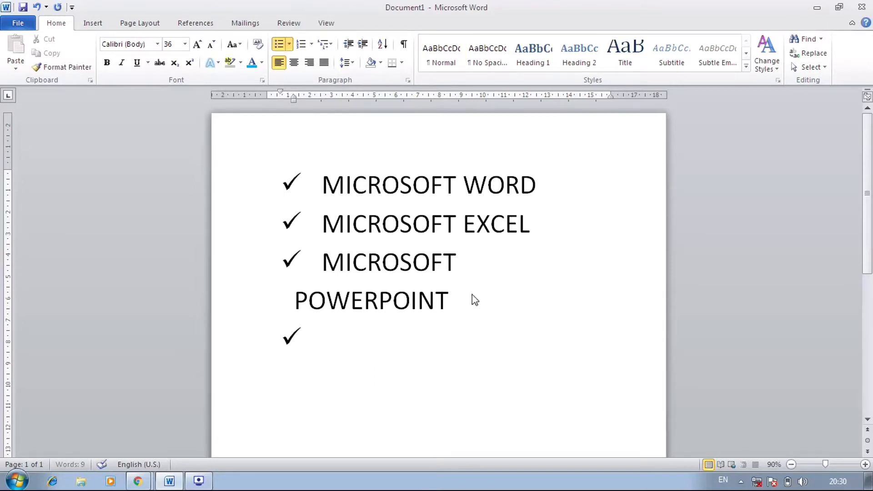
text(MSPAINT)
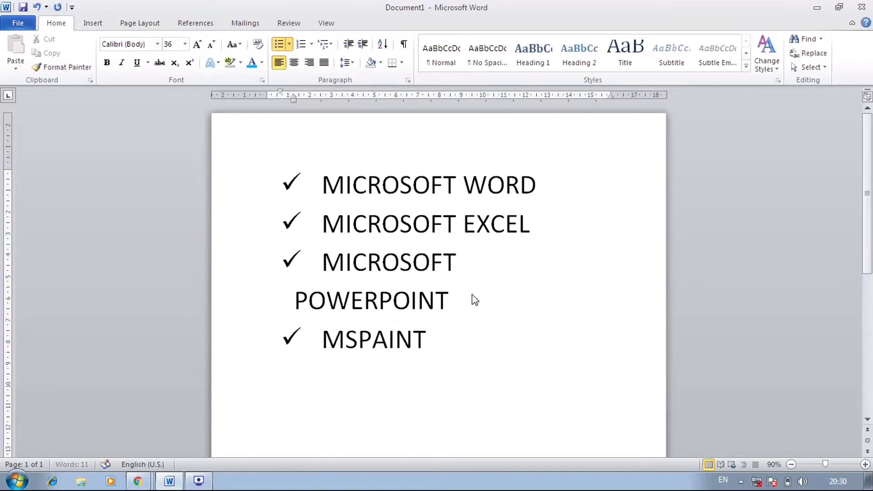
key(Return)
text(NOTEPAD)
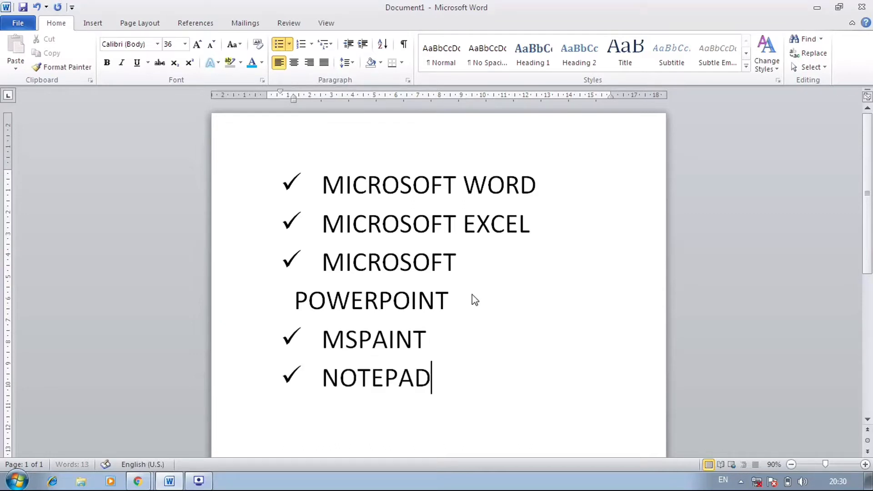
key(Return)
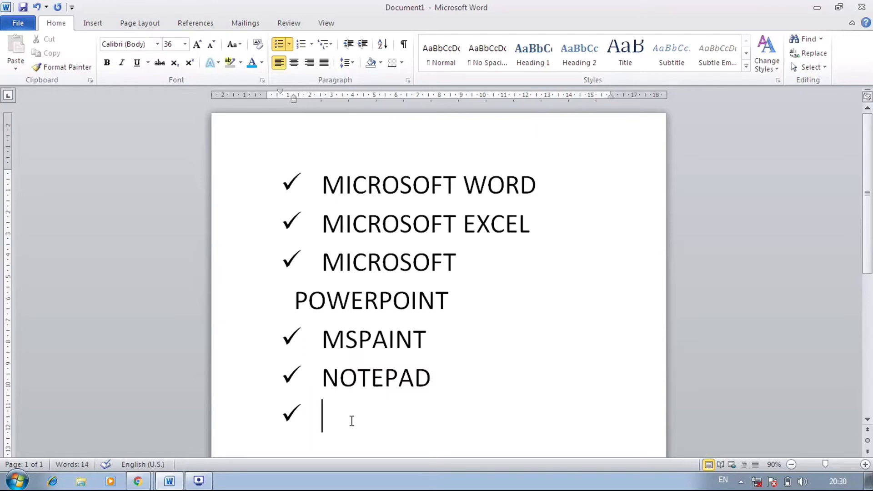
Remove the check mark bullets from the five list items and from the empty last line
drag(360, 421, 294, 185)
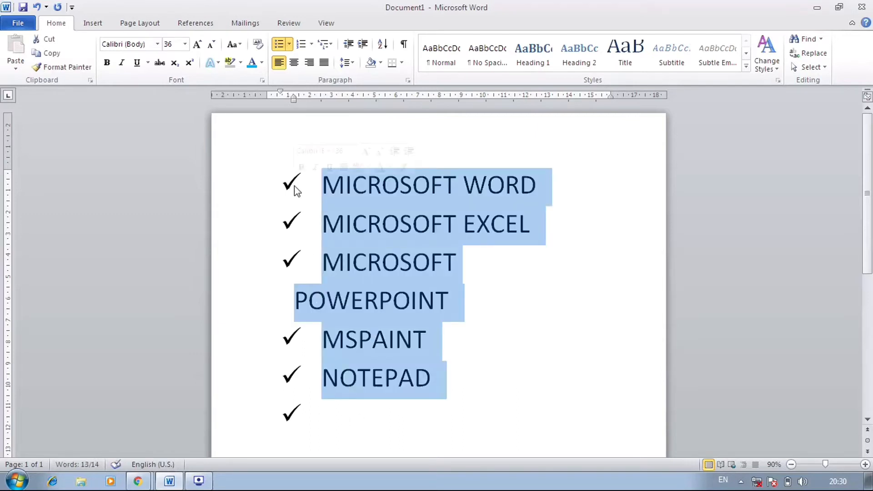
click(288, 44)
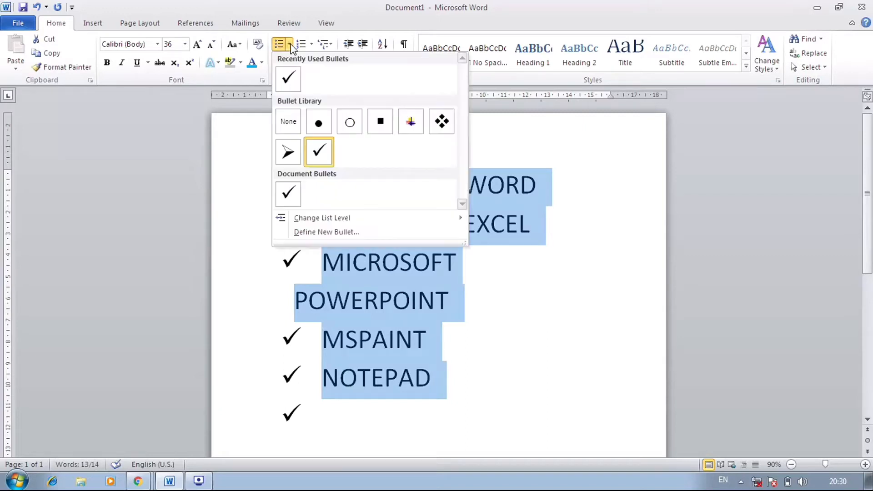
click(293, 131)
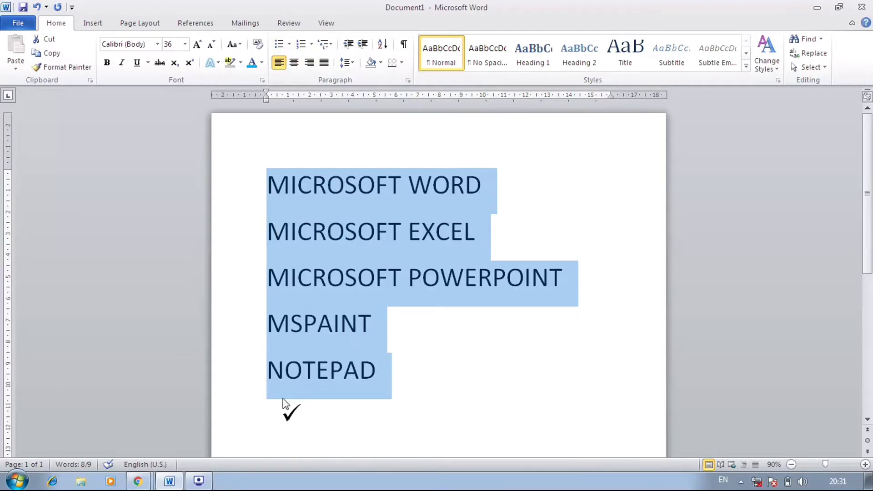
click(307, 411)
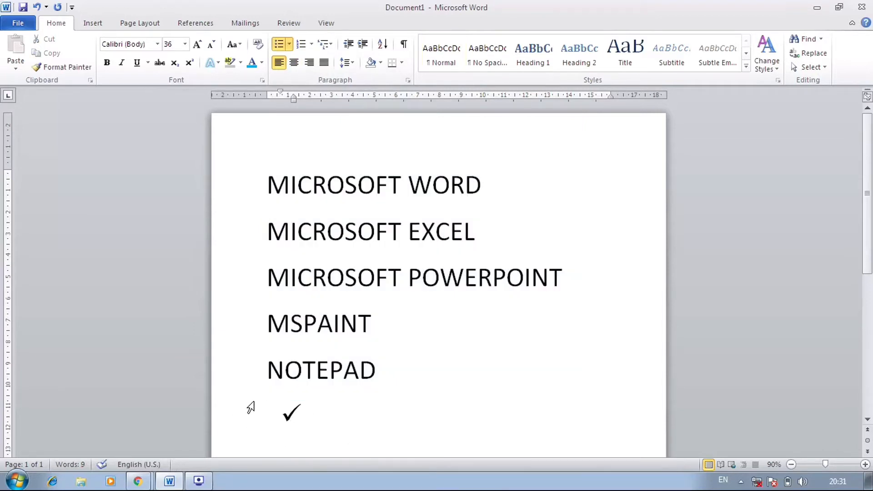
click(289, 45)
click(289, 122)
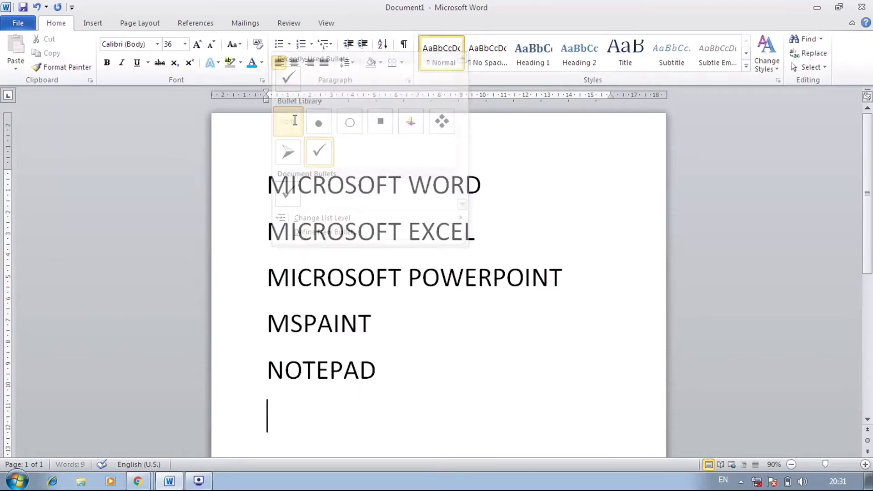
Select the five program name lines and open the Define New Bullet dialog for them
drag(403, 370, 256, 206)
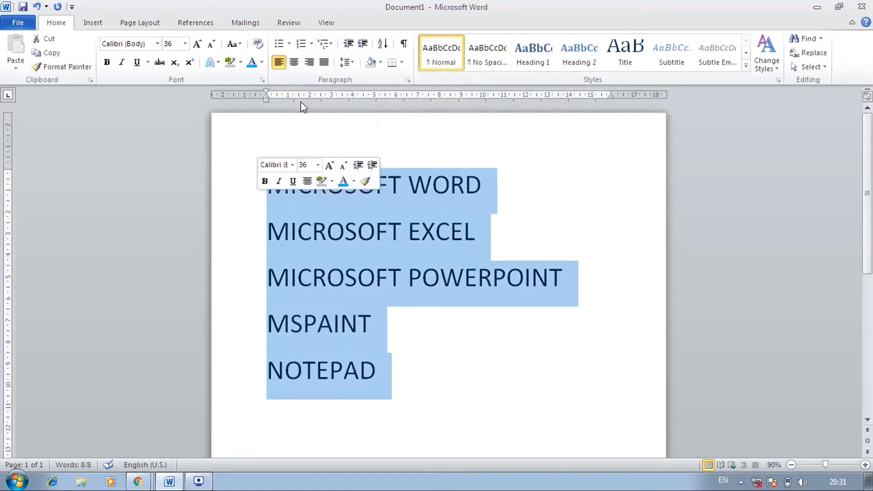
click(292, 44)
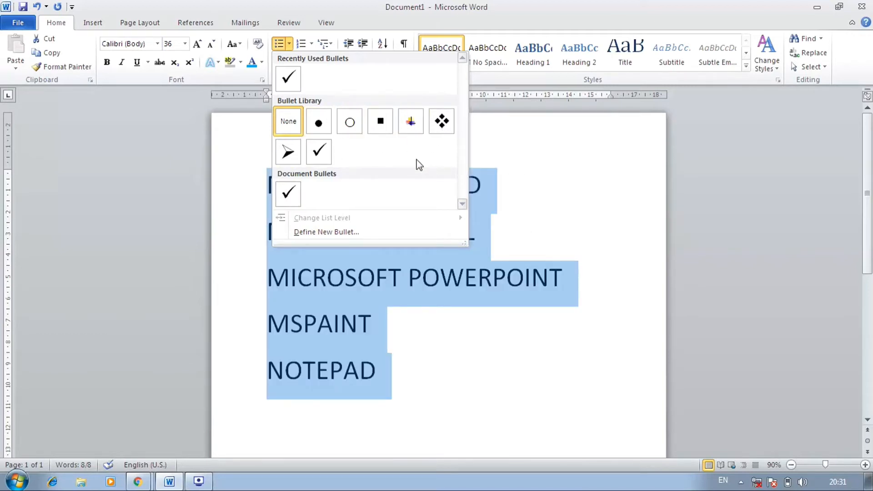
click(326, 232)
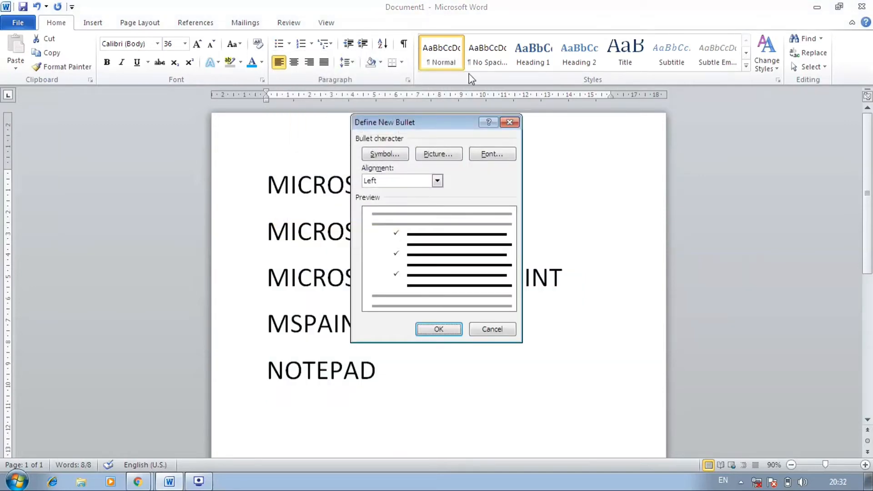
drag(432, 124, 466, 59)
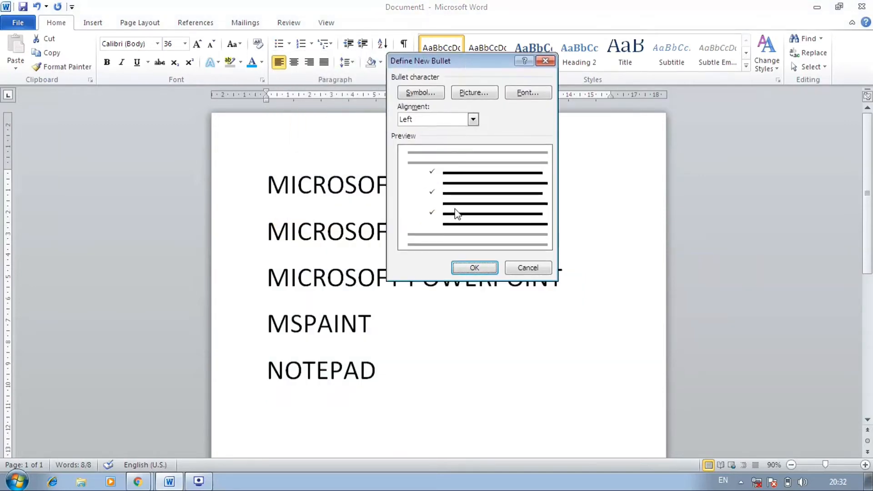
Examine the font settings and the available picture bullets offered for the new bullet
click(526, 93)
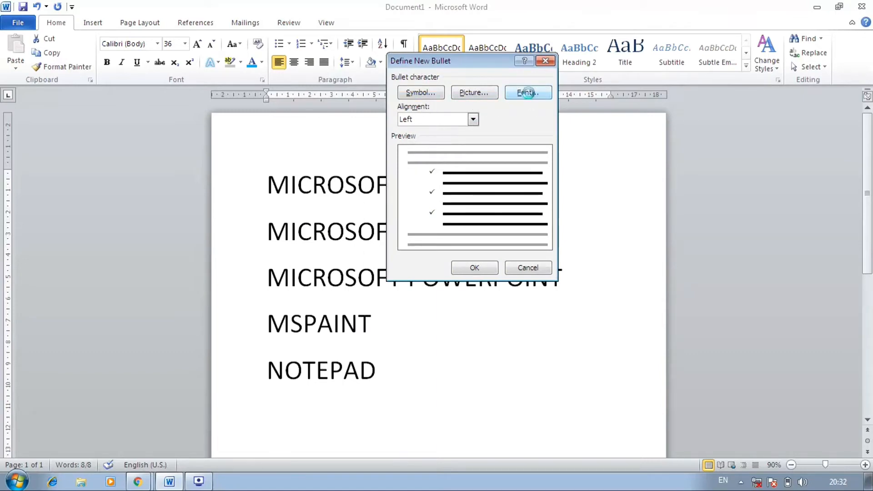
click(329, 190)
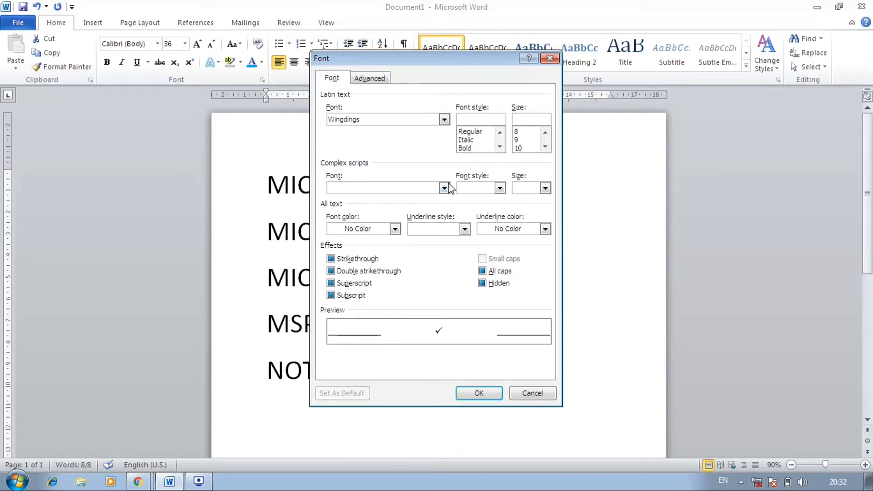
click(549, 59)
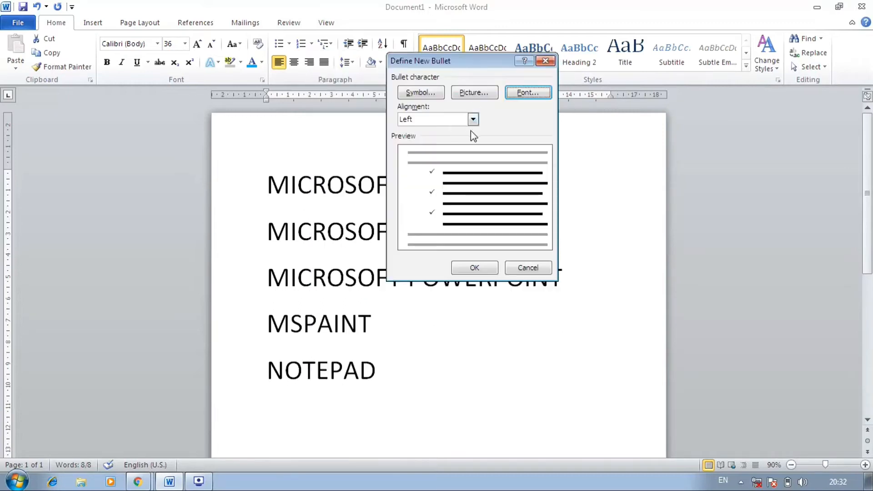
click(480, 93)
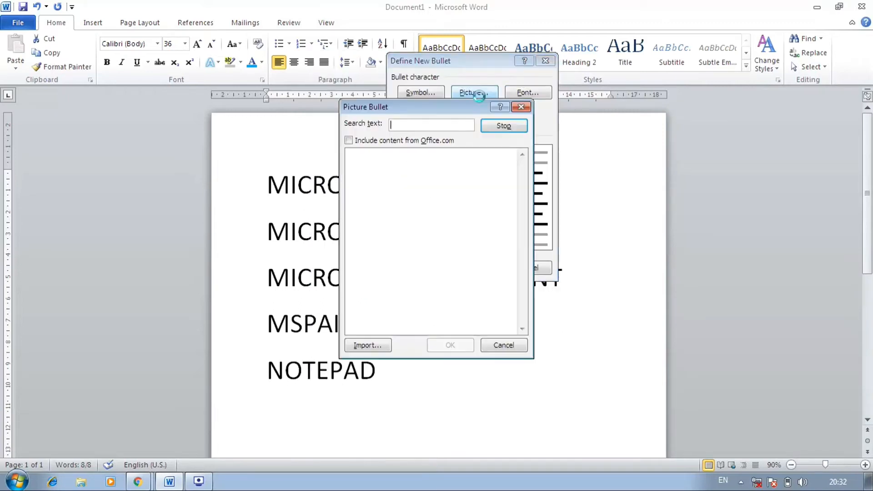
drag(522, 163, 525, 240)
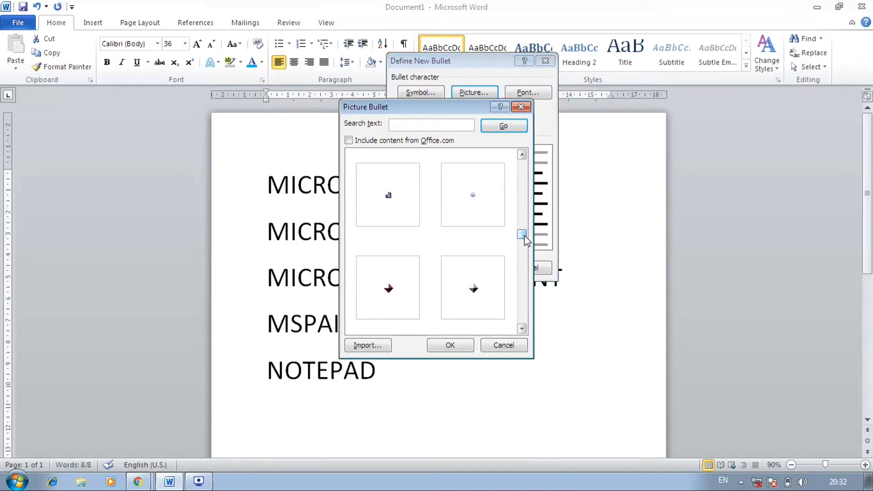
click(520, 108)
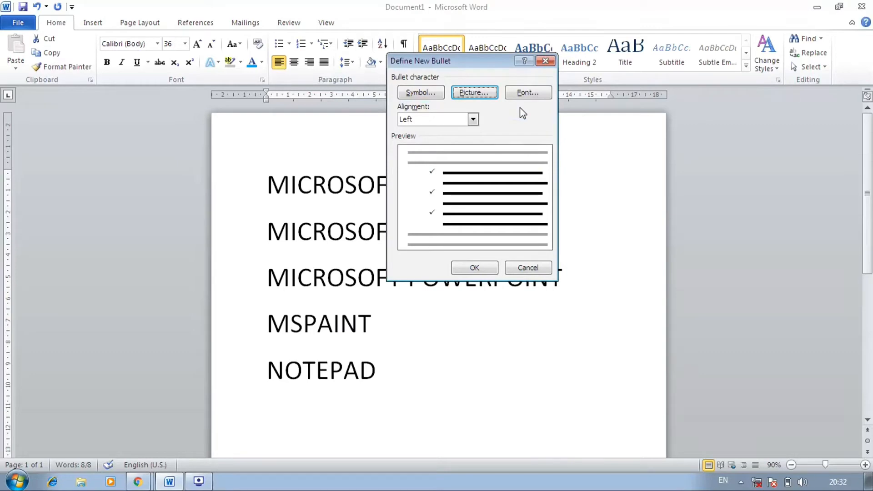
Open the symbol selection for the new bullet and show the start of the Wingdings 2 character set
click(432, 93)
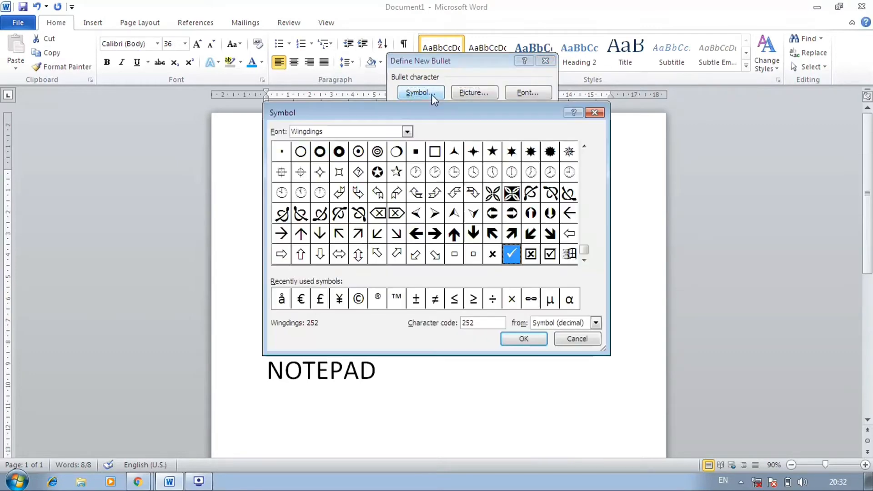
drag(431, 114, 455, 68)
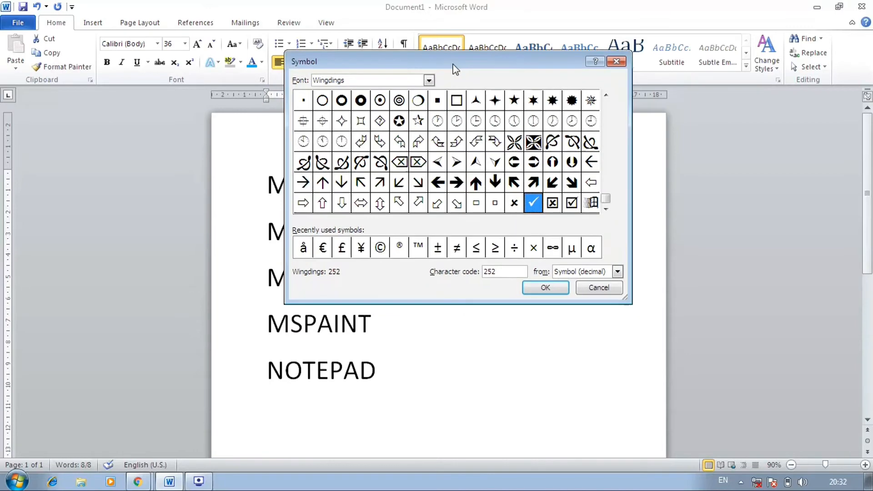
click(430, 80)
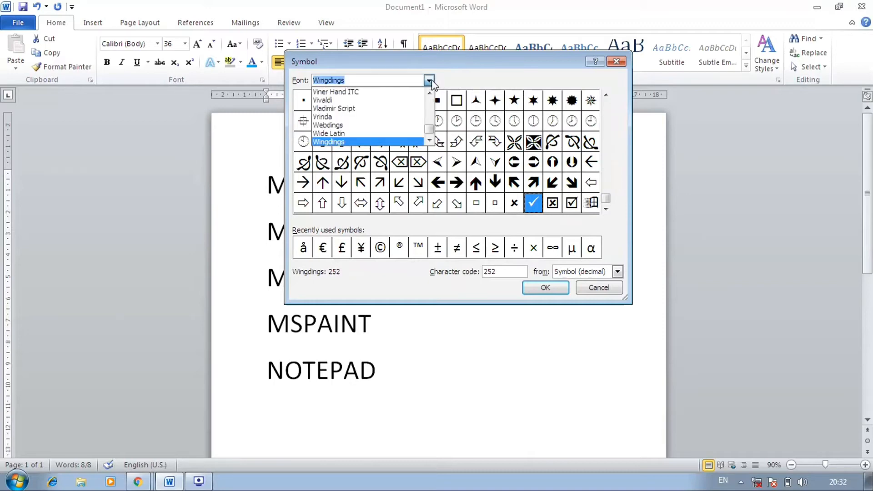
click(429, 142)
click(429, 142)
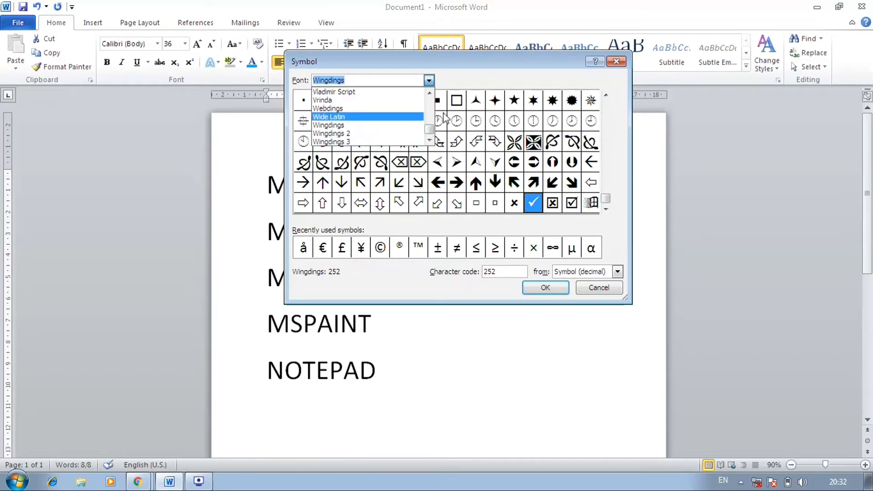
click(341, 134)
drag(605, 200, 611, 102)
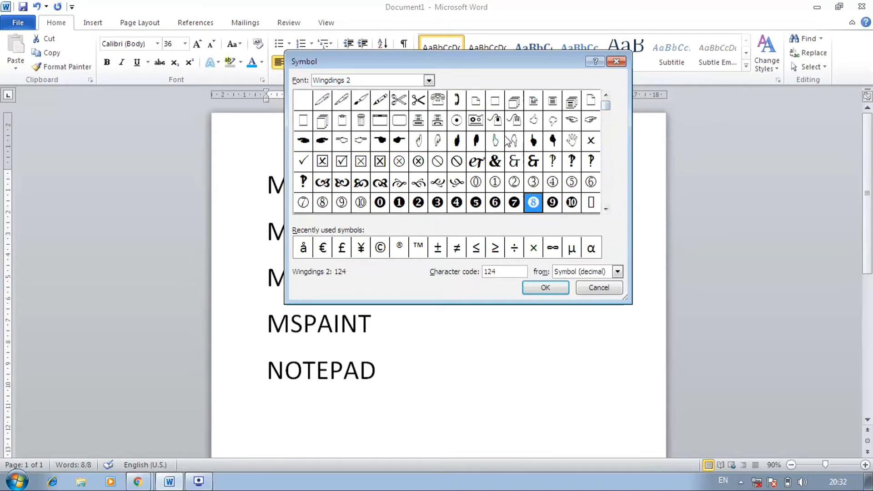
Look at the Wingdings 3 symbols and return the symbol font to Wingdings 2
click(429, 80)
click(366, 143)
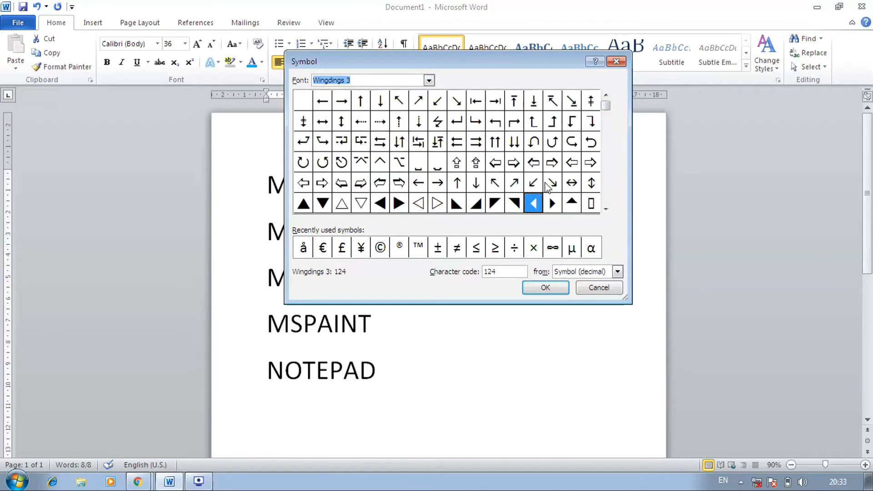
click(428, 81)
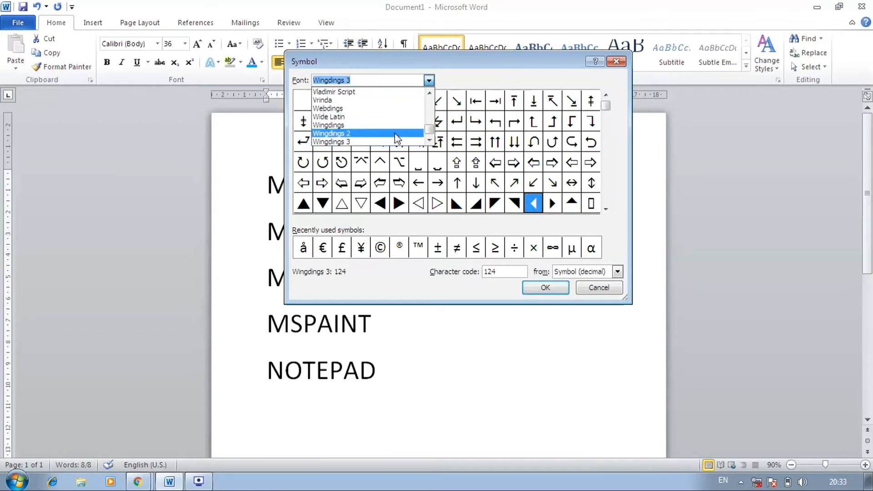
click(342, 133)
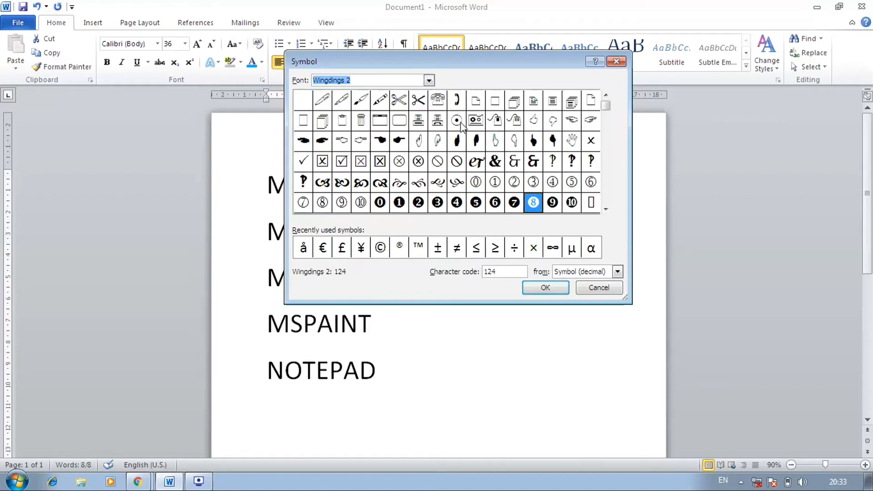
Choose the computer mouse symbol, character code 58, as the new bullet and apply it to the five program names
click(501, 123)
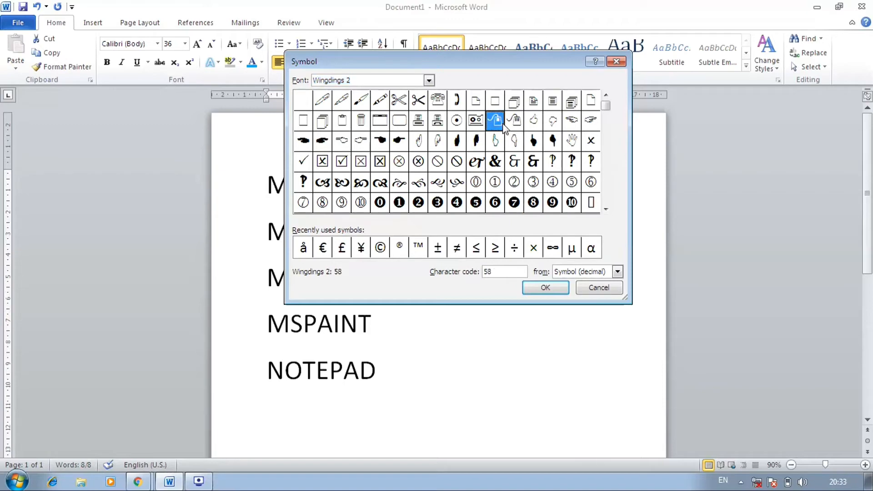
click(546, 288)
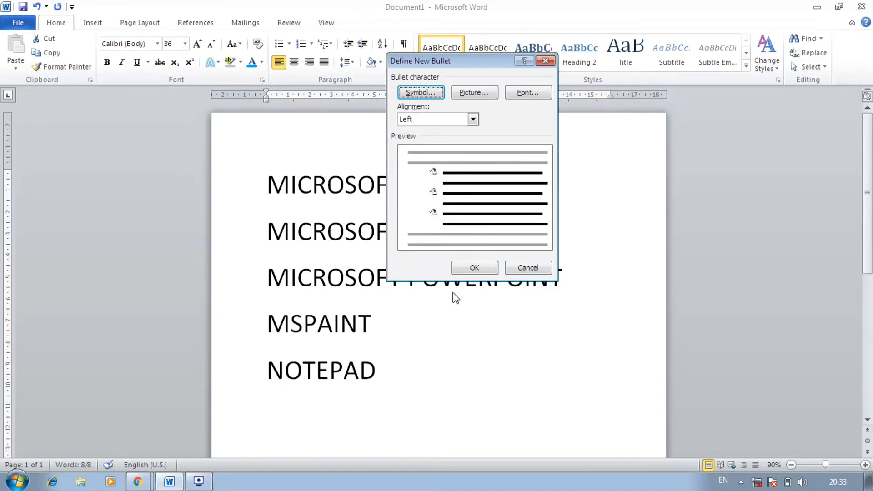
click(475, 270)
click(473, 268)
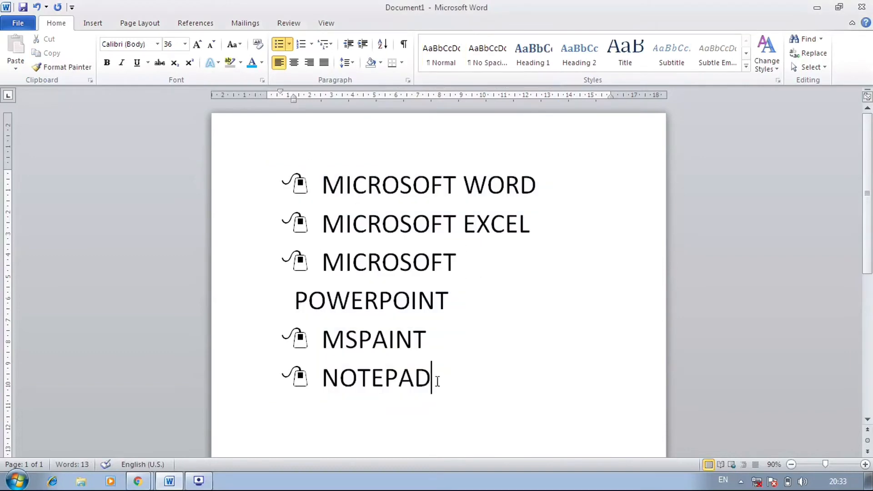
Select the five bulleted lines and remove the computer mouse bullet from the Bullet Library
drag(436, 381, 306, 190)
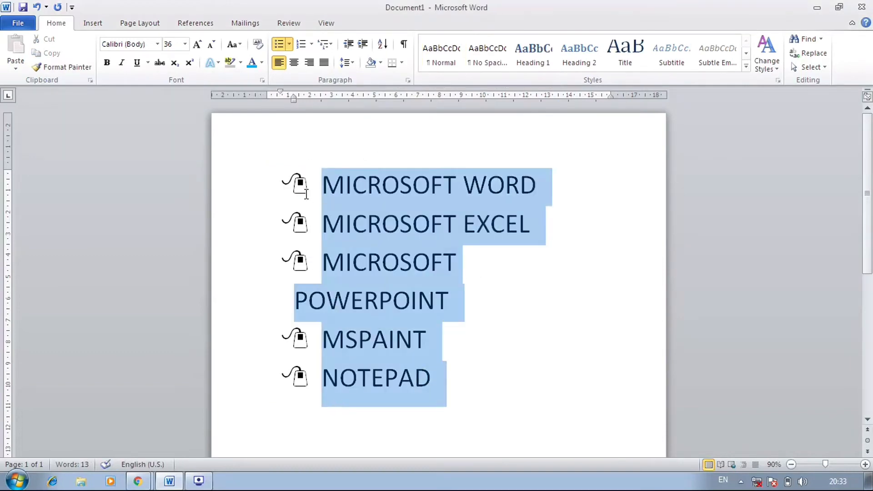
click(290, 44)
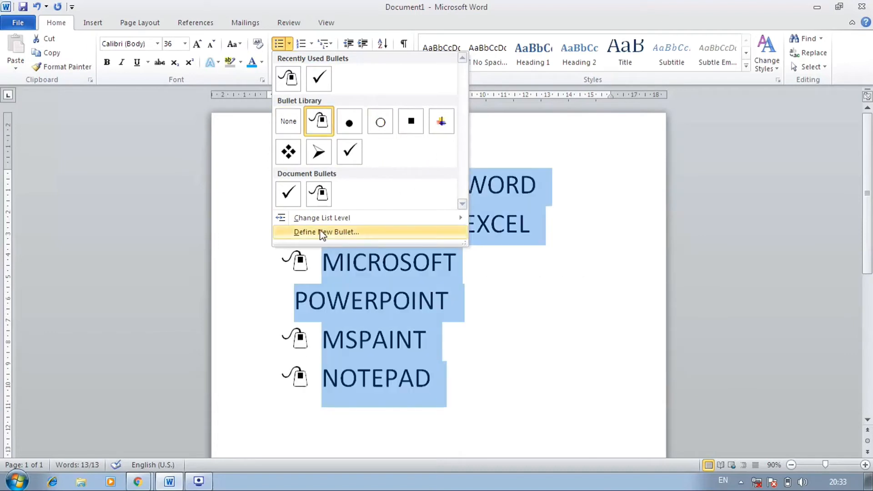
right_click(313, 117)
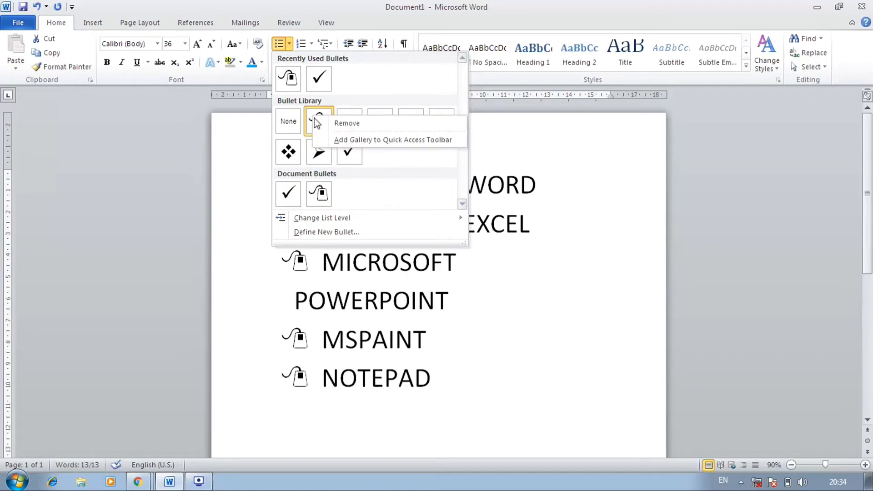
click(352, 124)
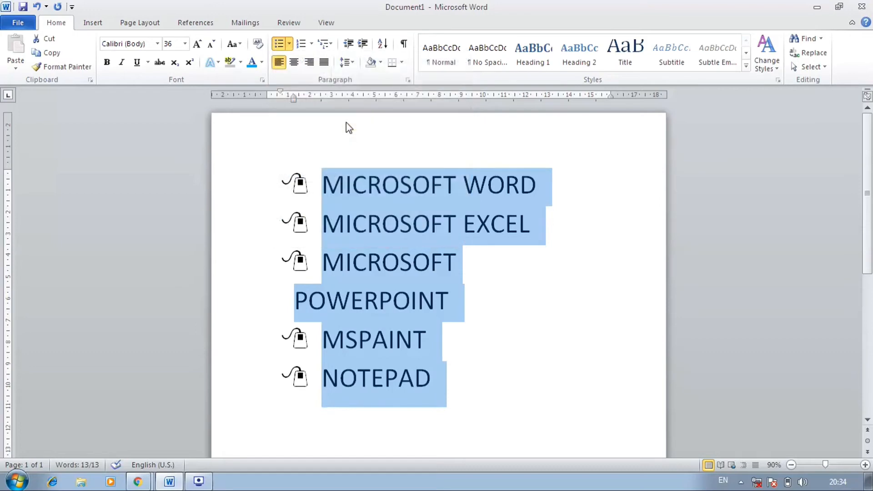
Remove the mouse bullet from the MICROSOFT WORD line only
click(325, 178)
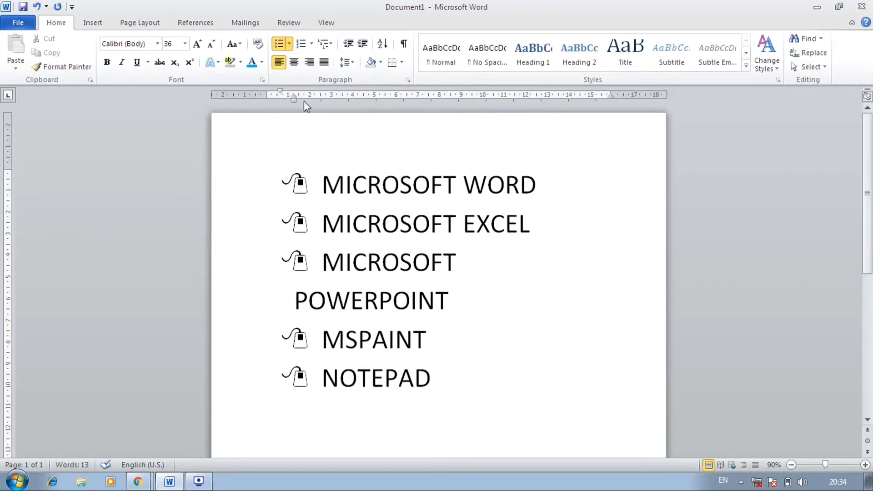
click(289, 43)
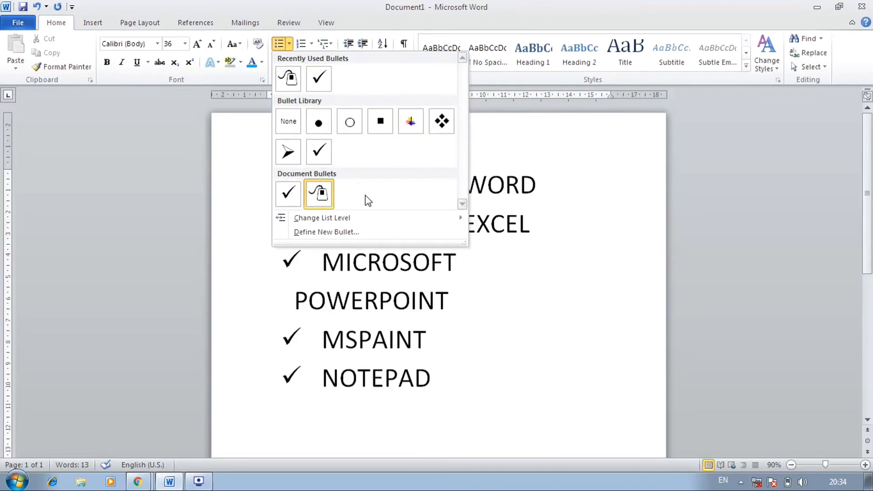
click(294, 121)
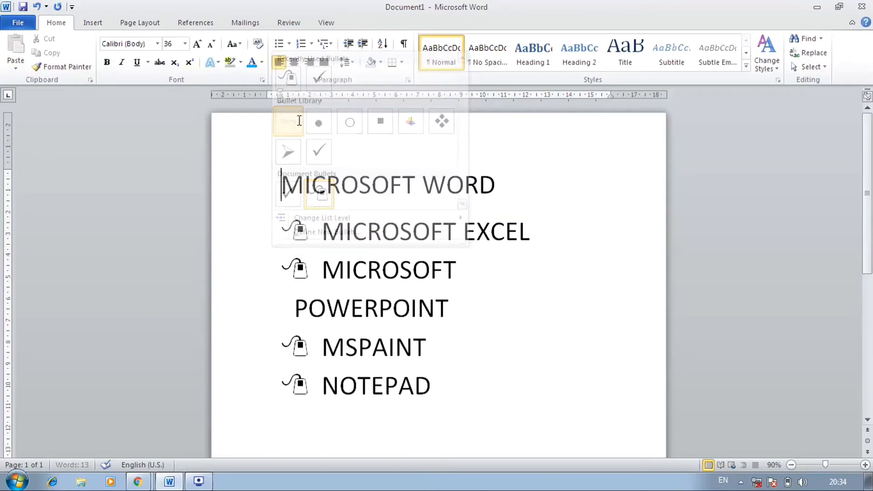
Try to remove the mouse bullets from all the program lines at once by setting their bullet to None
drag(467, 380, 299, 88)
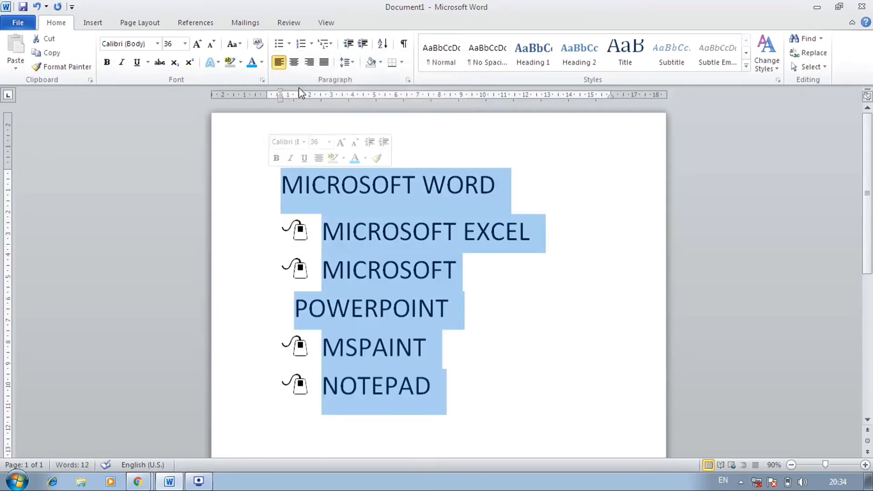
click(289, 45)
click(289, 127)
click(449, 291)
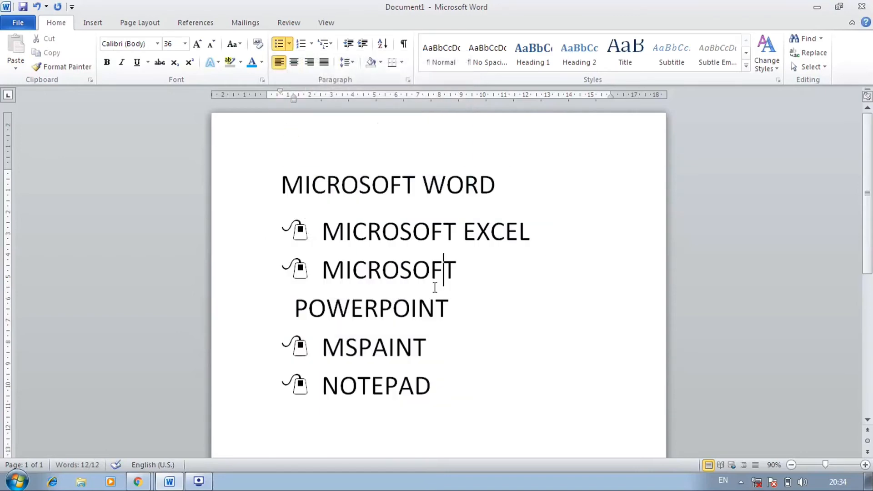
Clear all formatting, including the mouse bullets, from the five program name lines
click(289, 43)
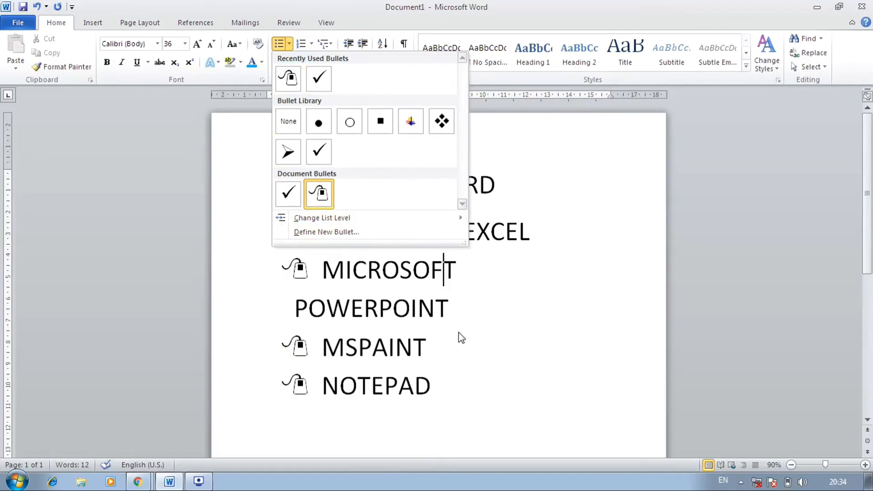
click(459, 332)
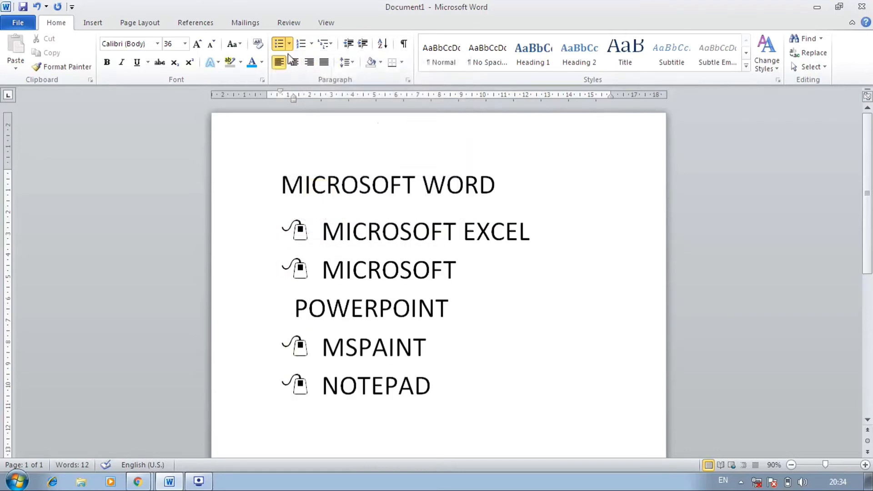
drag(444, 389, 236, 189)
click(258, 43)
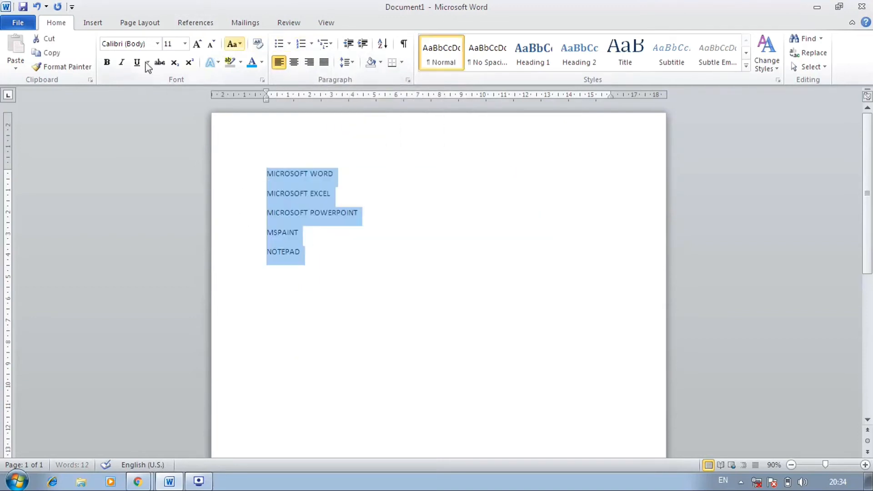
Enlarge the font of the five program name lines to 28 points
click(199, 44)
click(198, 44)
click(198, 44)
click(198, 44)
click(198, 44)
click(198, 44)
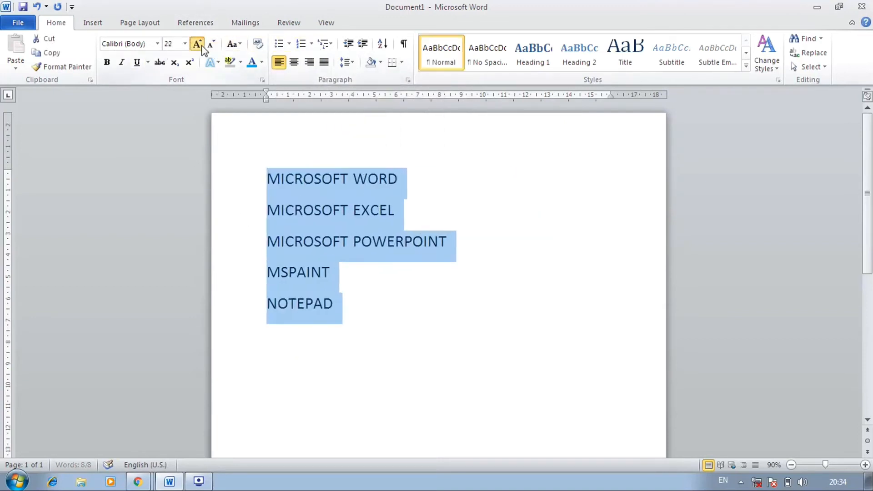
click(198, 44)
click(198, 44)
click(198, 44)
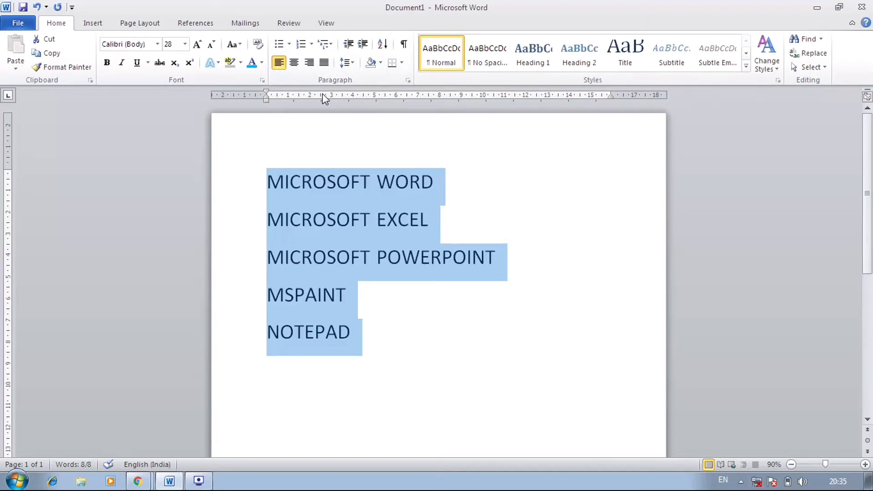
Number the five program name lines with the 1), 2), 3) format from the Numbering Library
click(311, 44)
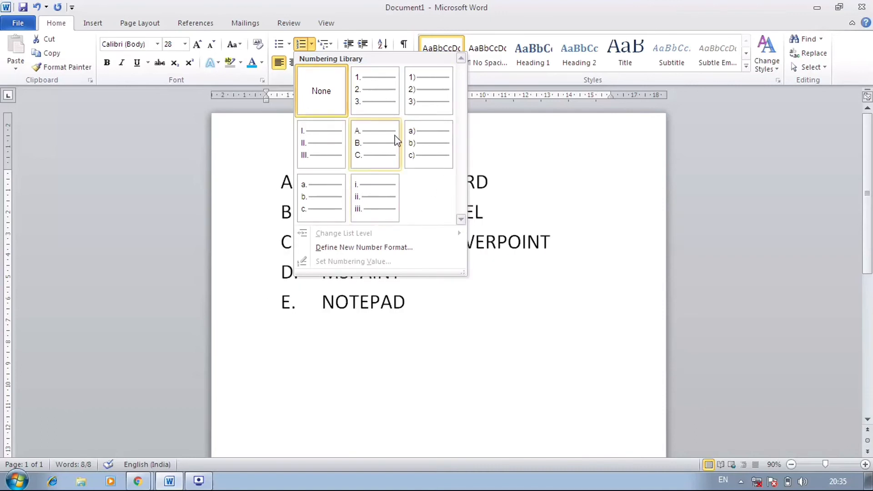
click(421, 97)
Add WRITER and CALC as new numbered items after NOTEPAD
click(443, 306)
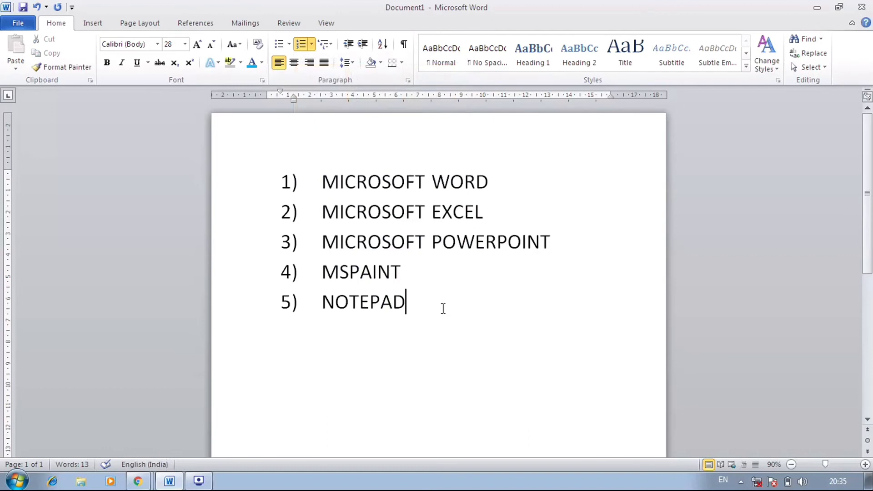
key(Return)
text(WRIY)
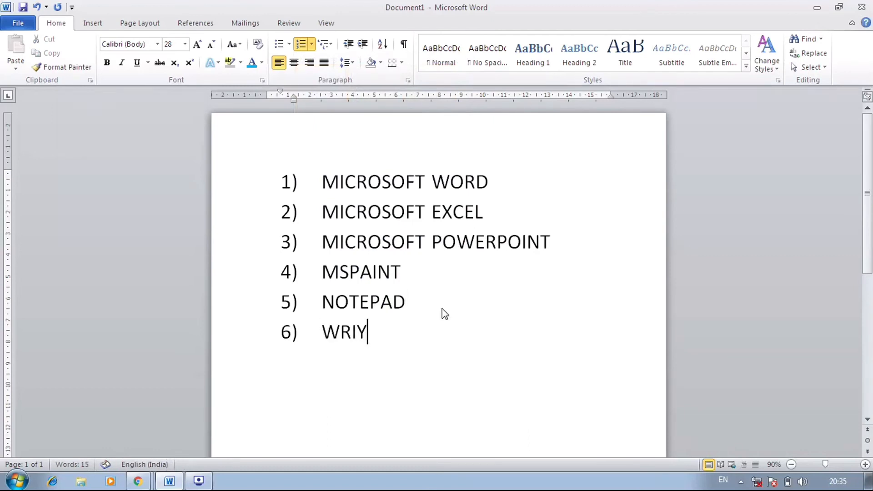
key(BackSpace)
text(TER)
key(Return)
text(CALC)
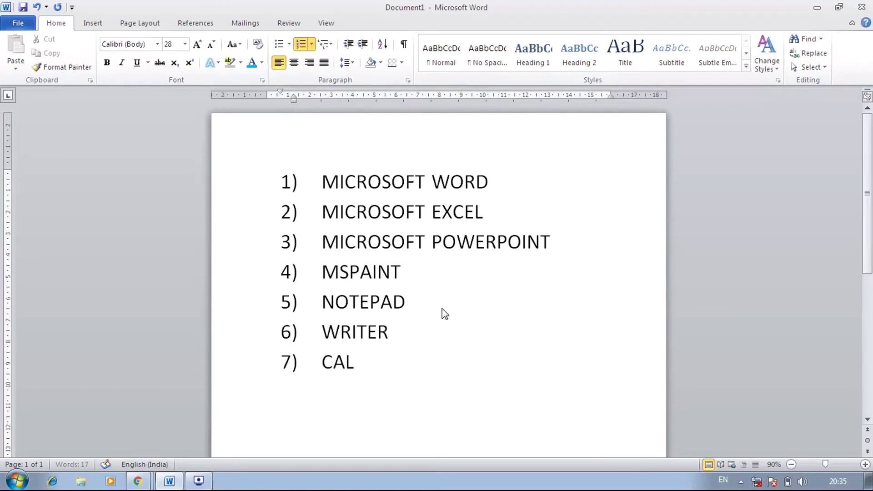
Extend the numbered list to item 20 with short filler entries such as GHJ, H, JKL, JH, HJJ and J
key(Return)
text(GHJ)
key(Return)
text(H)
key(Return)
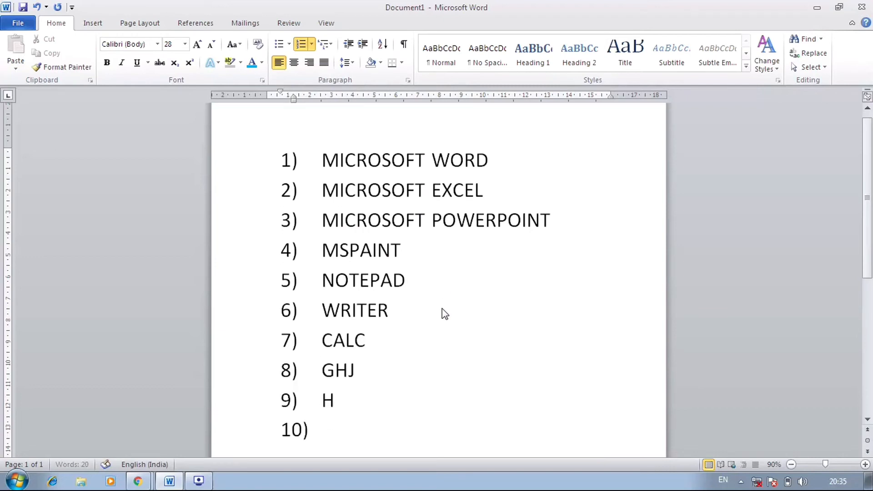
text(JKL)
key(Return)
text(JH H)
key(Return)
text(HJJ)
key(Return)
text(J)
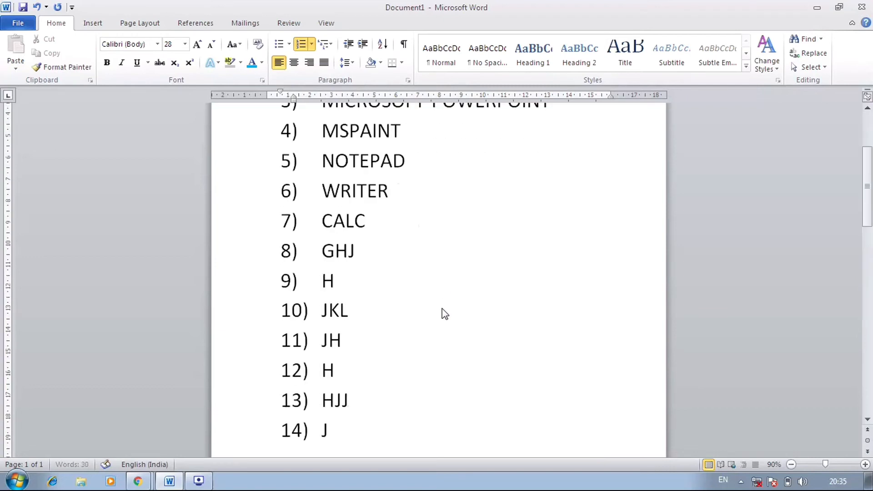
key(Return)
text(J)
key(Return)
text(J H)
key(Return)
text(J)
key(Return)
text(J)
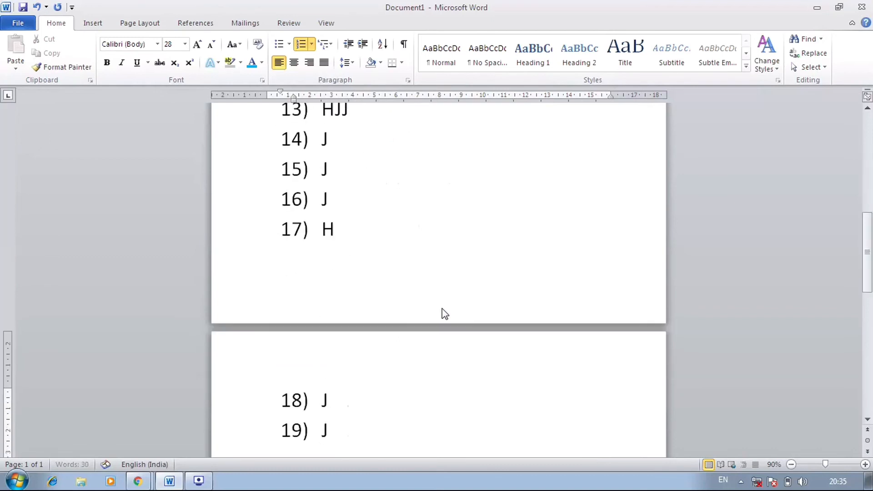
key(Return)
text(J)
scroll(464, 337, up, 10)
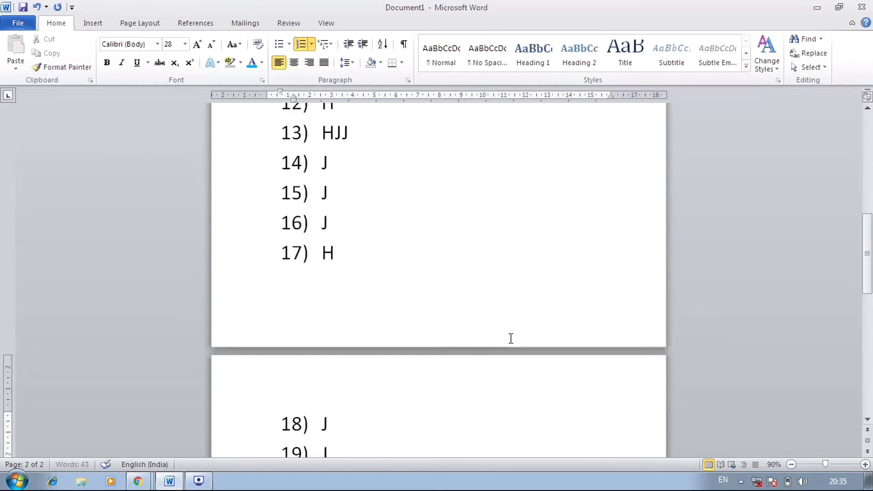
scroll(464, 409, up, 1)
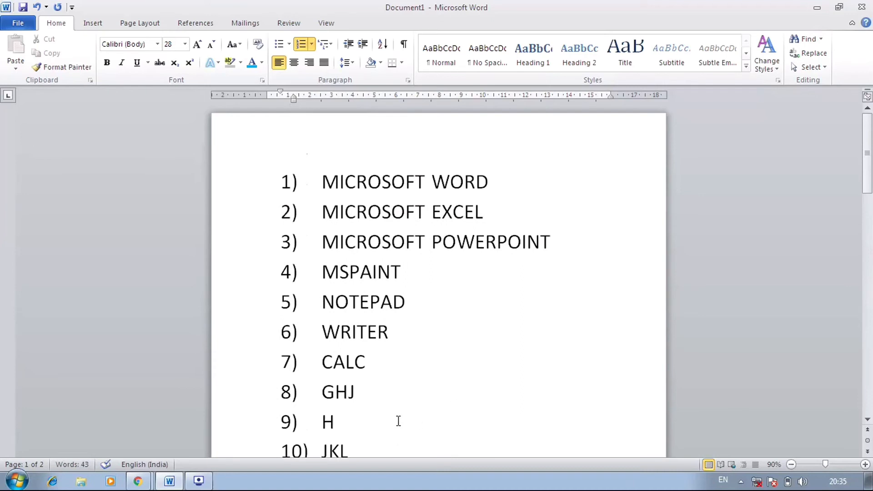
Remove the numbering from the first seven lines, MICROSOFT WORD through CALC, by setting it to None
drag(376, 362, 271, 176)
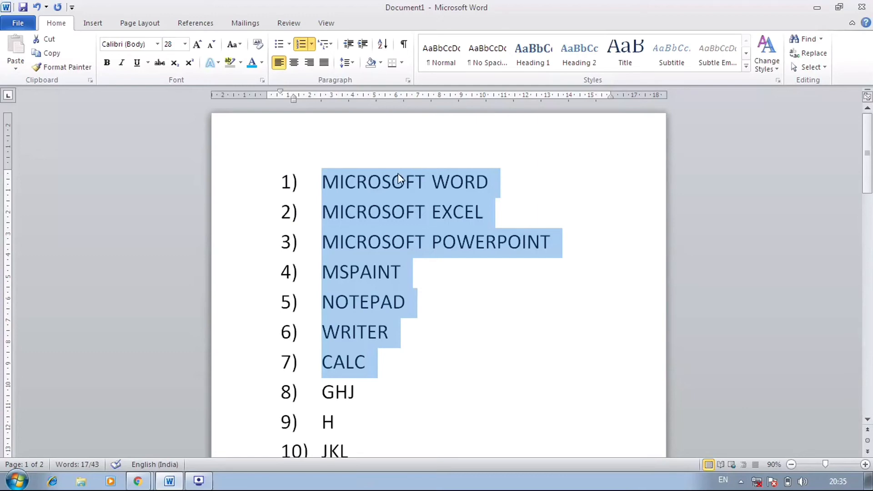
click(312, 47)
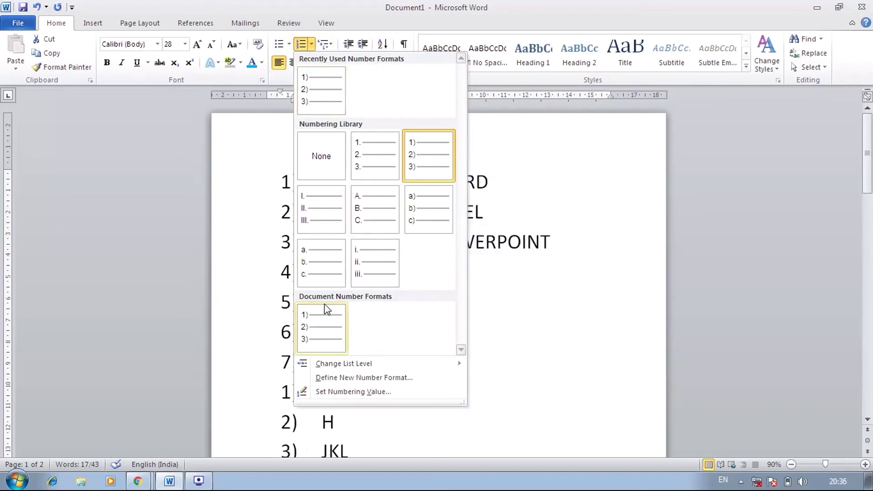
click(321, 166)
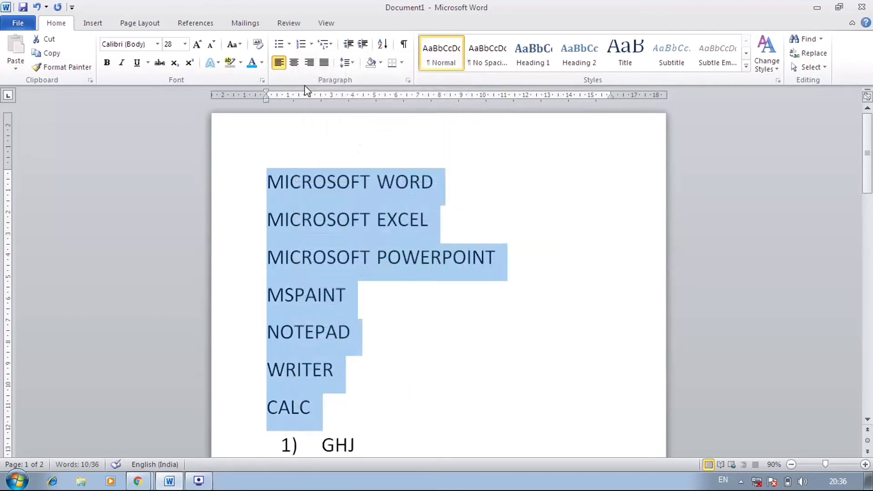
Define a new number format with the Hindi word style एक, दो, तीन and apply it to the seven program lines
click(312, 44)
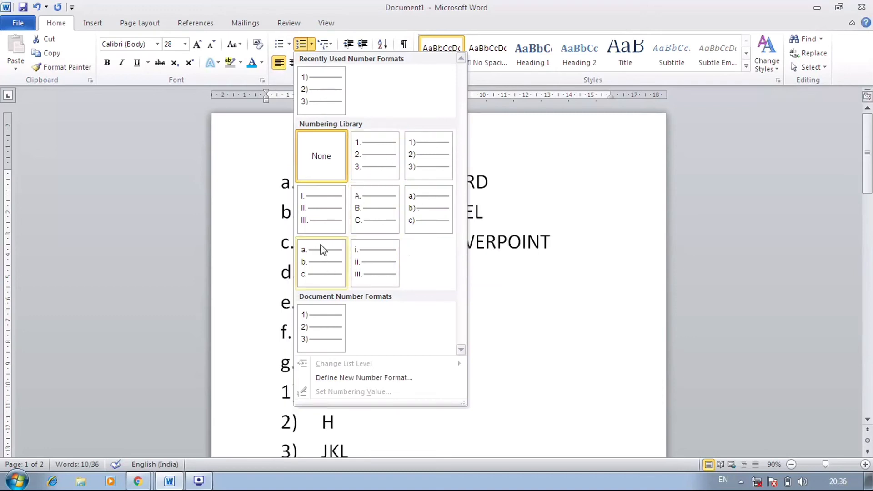
click(358, 381)
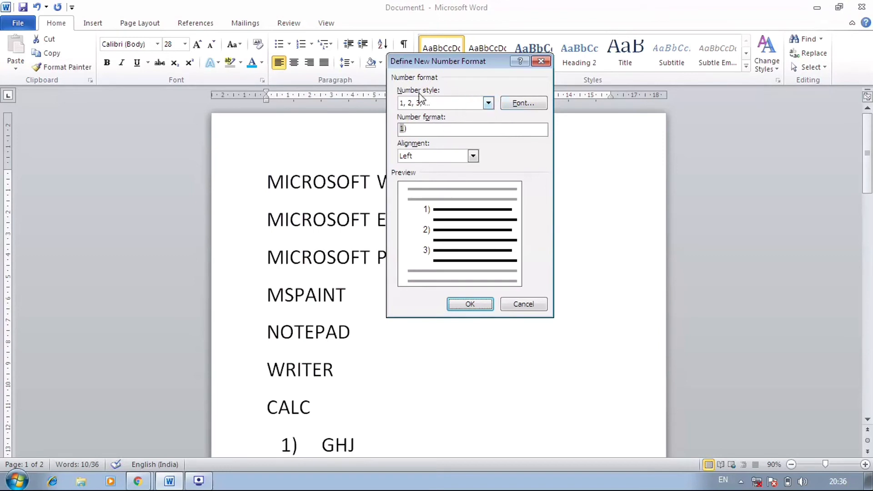
click(488, 103)
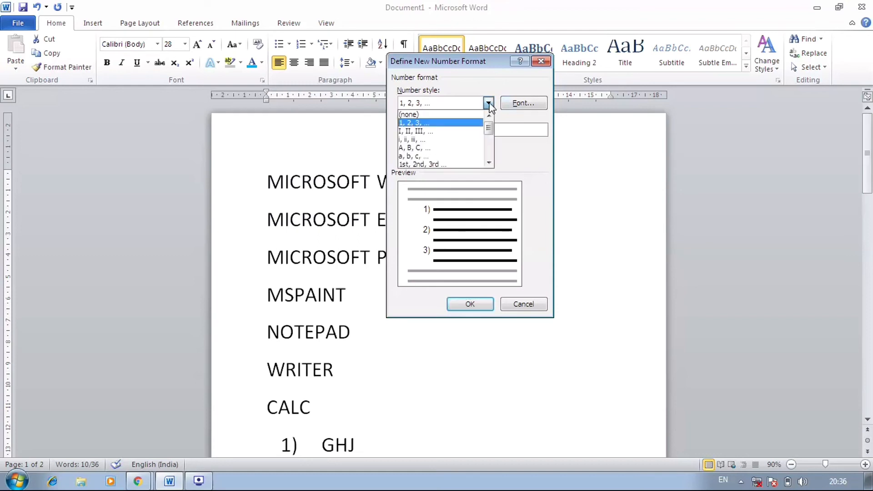
scroll(470, 157, down, 2)
scroll(470, 157, down, 2)
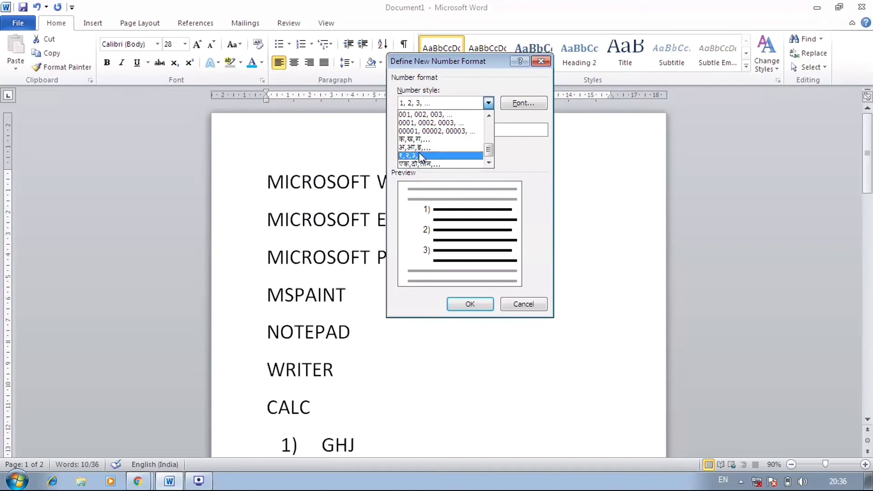
scroll(418, 147, up, 2)
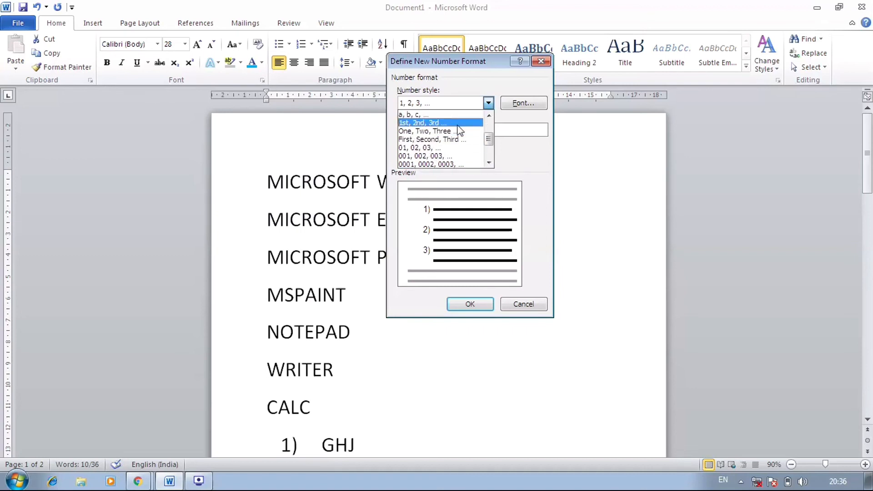
scroll(446, 147, up, 2)
scroll(450, 148, down, 4)
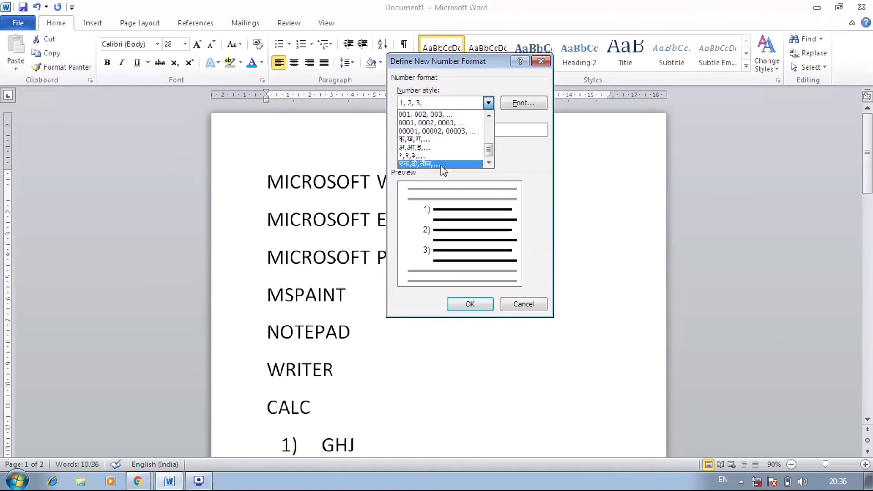
click(425, 164)
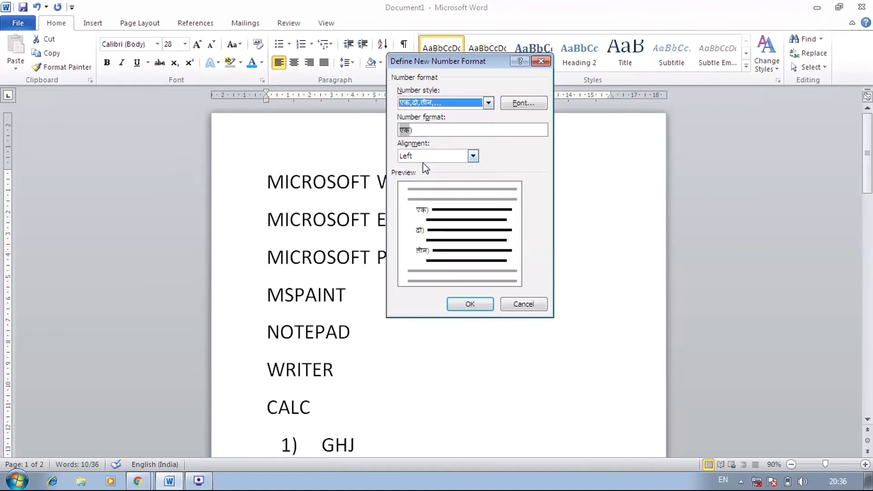
click(468, 304)
click(471, 310)
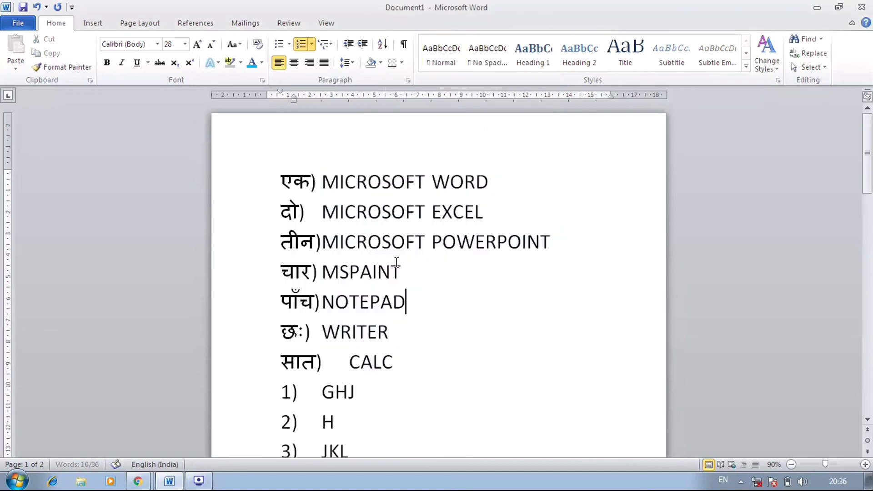
Try to apply the एक), दो), तीन) numbering to the entire document at once
click(413, 368)
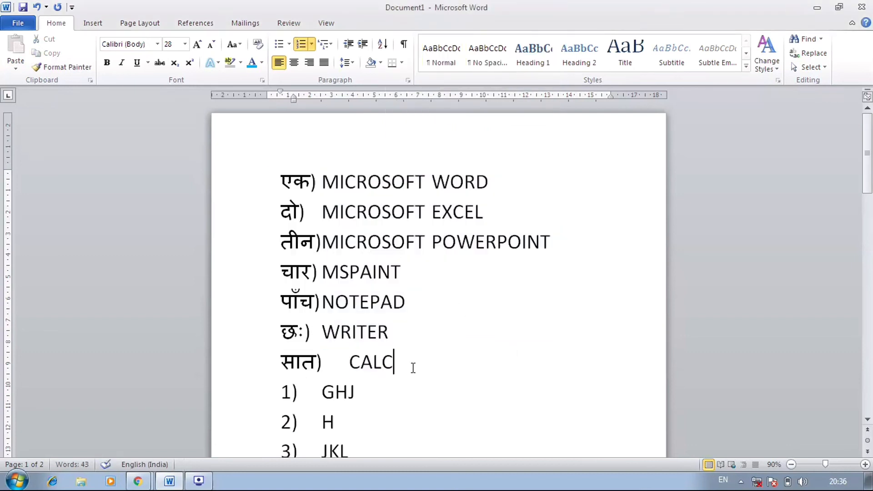
drag(412, 377, 323, 182)
click(411, 331)
key(ctrl+a)
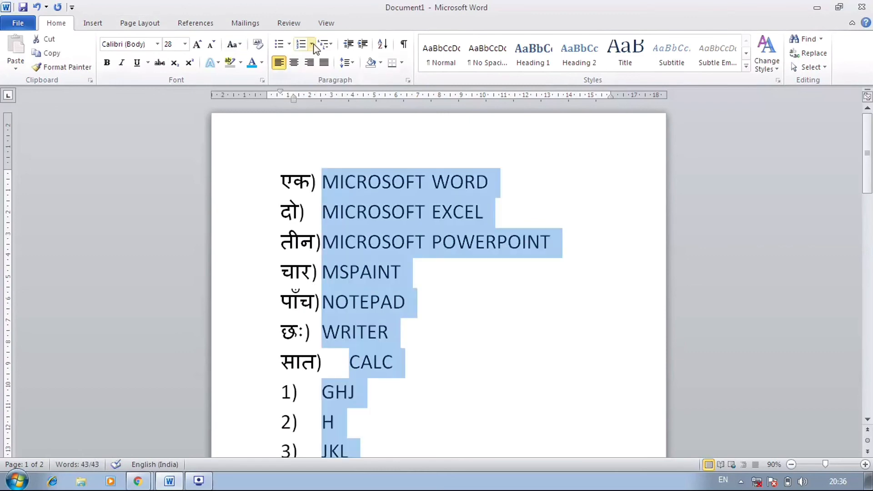
click(312, 44)
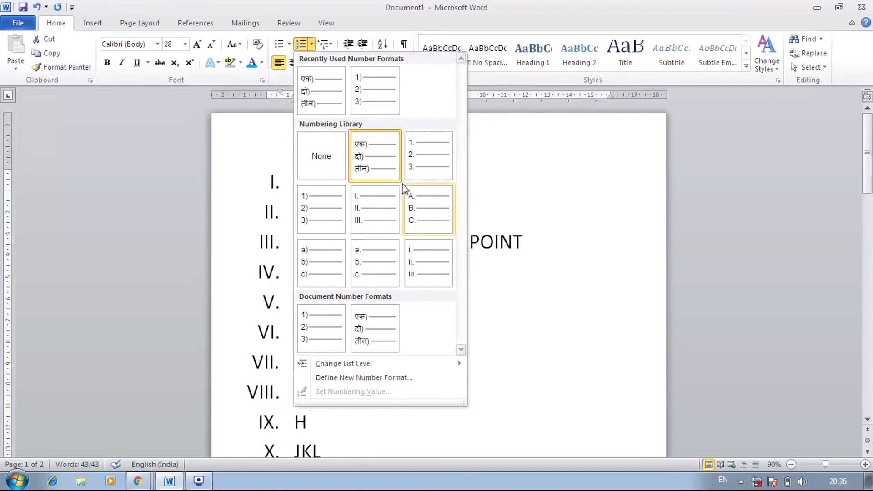
click(379, 161)
click(487, 317)
scroll(398, 373, down, 2)
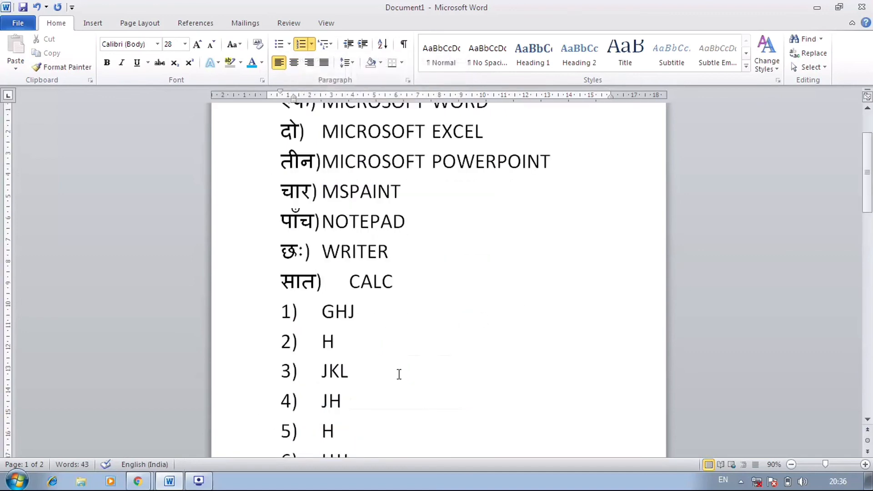
Set the numbering to None for the filler items from GHJ to the end of the list
scroll(399, 375, up, 2)
drag(274, 399, 277, 218)
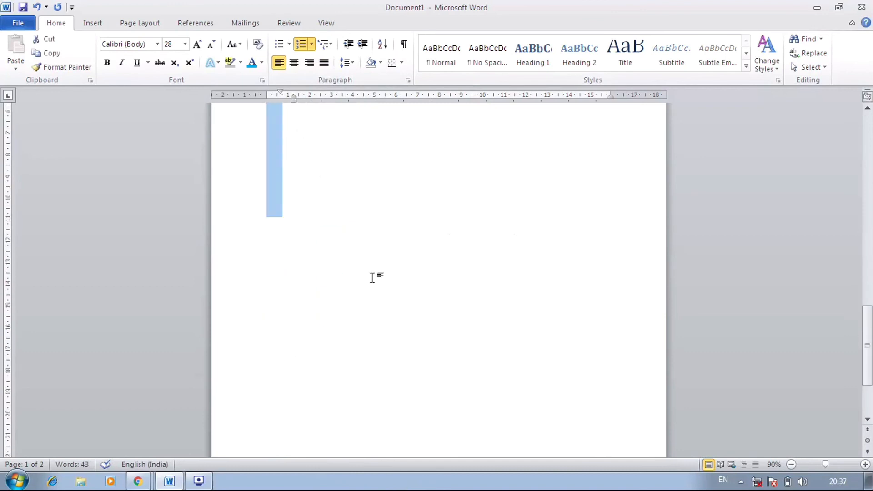
click(312, 44)
click(322, 150)
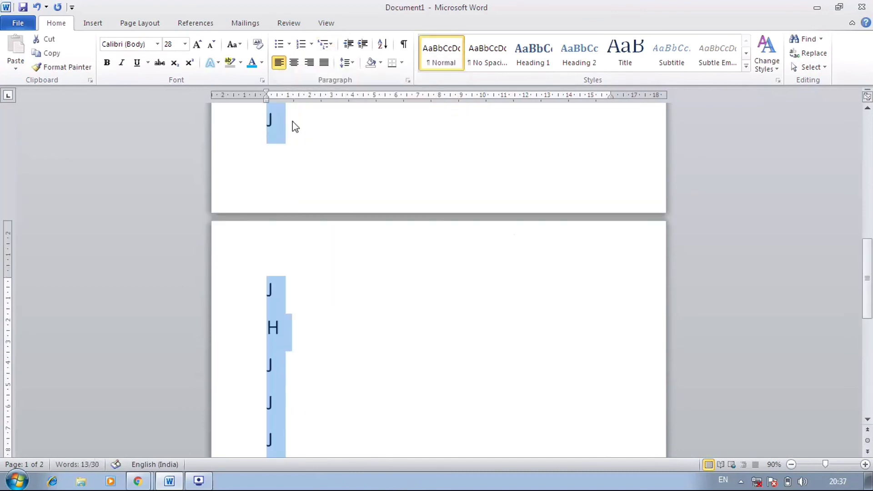
Apply the एक), दो), तीन) numbering to the filler items from GHJ onward
click(311, 44)
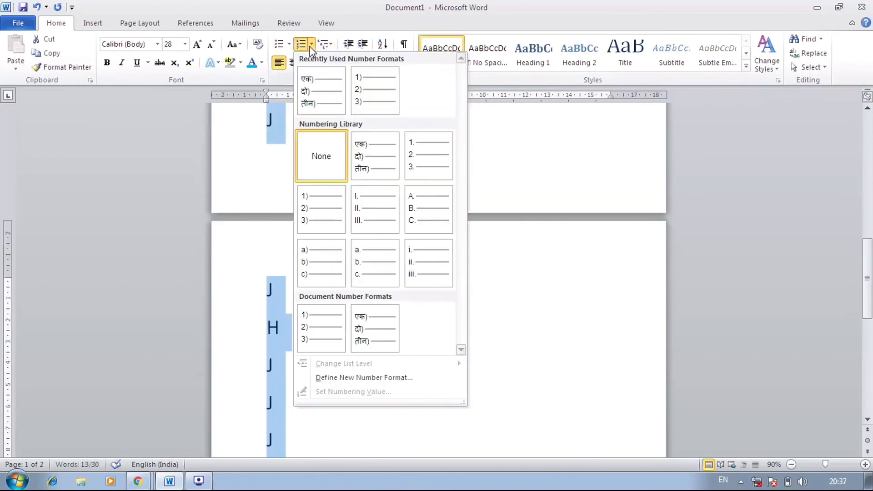
click(372, 157)
scroll(378, 266, up, 3)
click(335, 279)
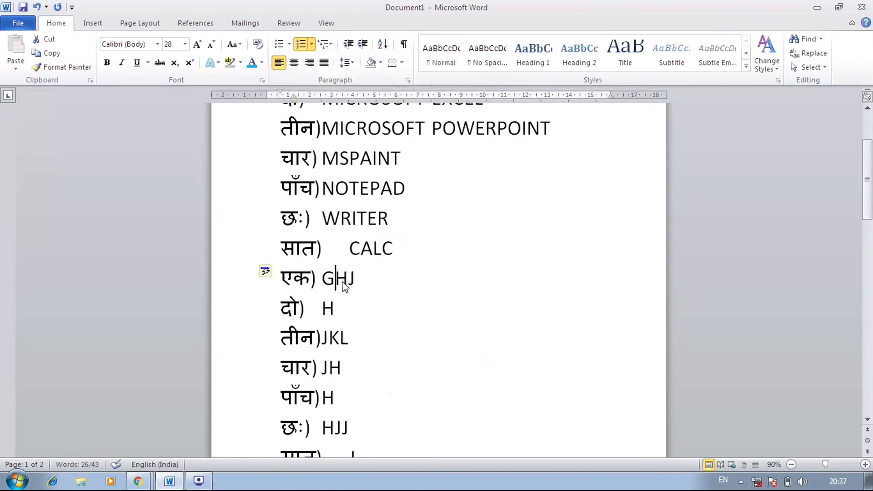
scroll(374, 279, up, 1)
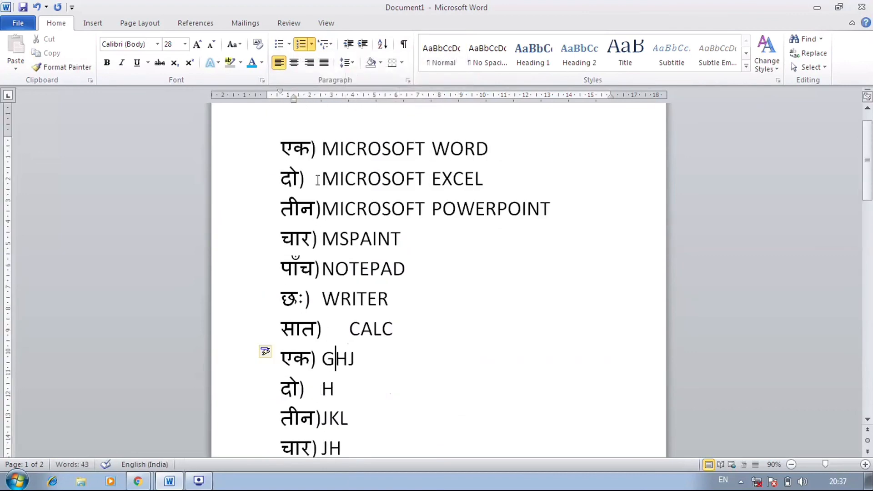
scroll(330, 359, up, 1)
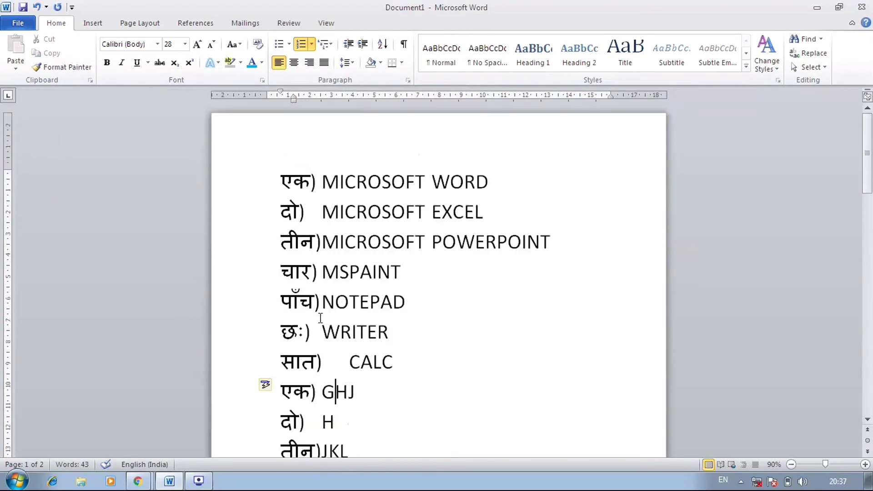
Select the whole document and remove the Hindi word numbering from every line
click(311, 44)
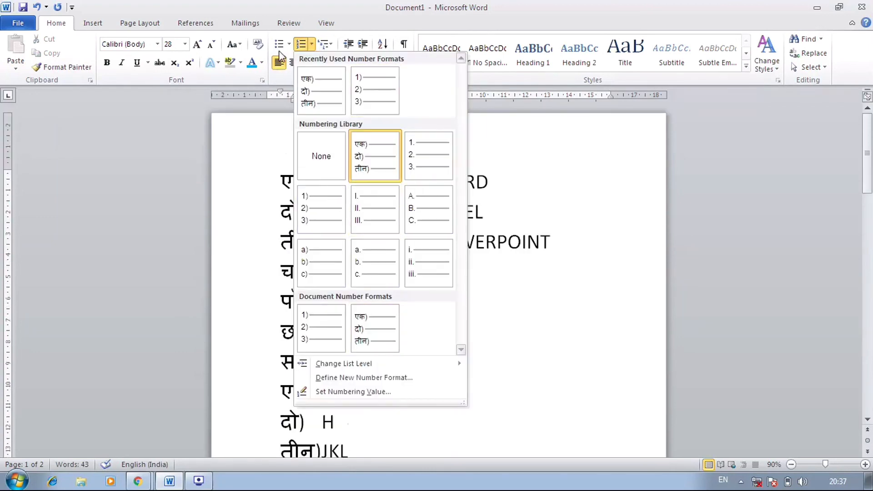
click(514, 181)
key(ctrl+a)
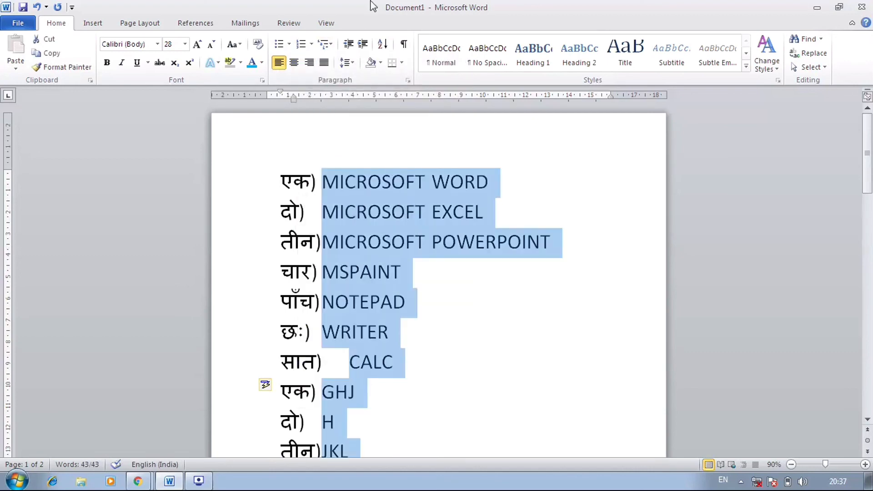
click(312, 44)
click(323, 156)
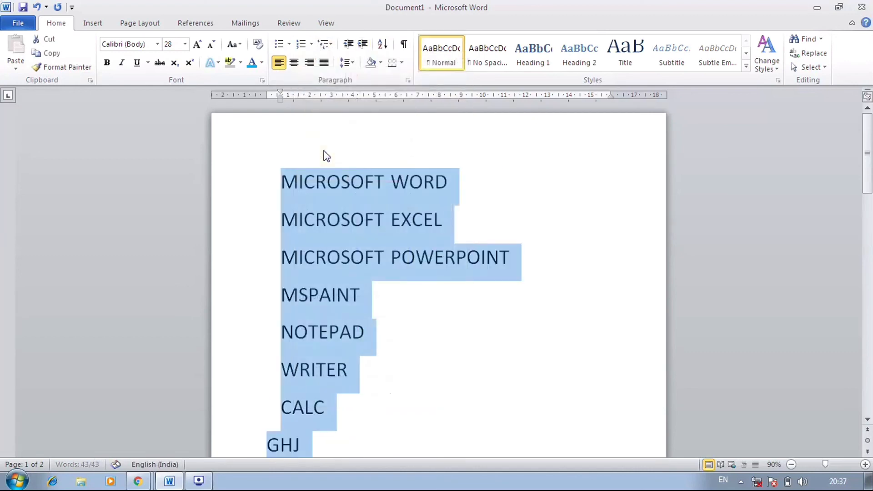
Remove the custom एक), दो), तीन) number format from the Numbering Library
click(312, 44)
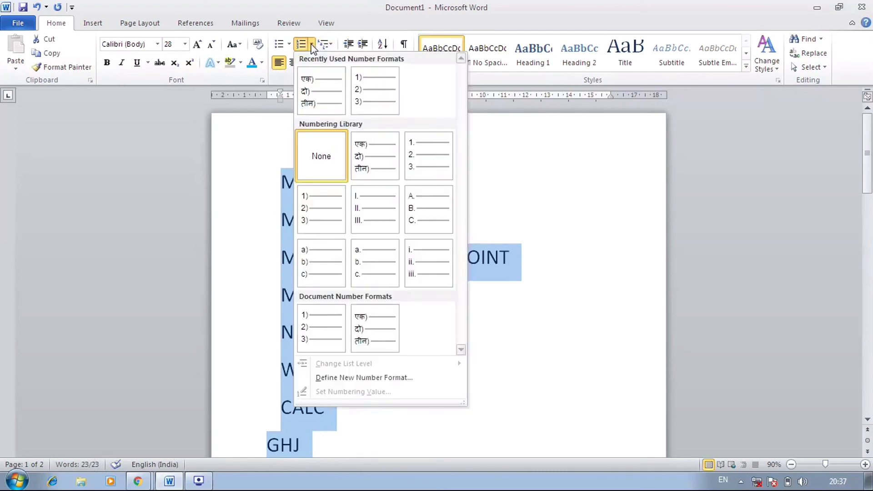
right_click(371, 158)
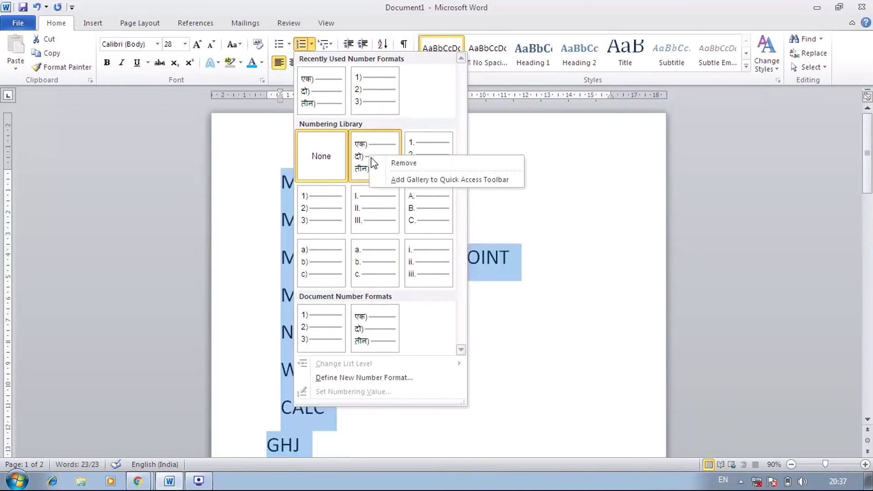
click(417, 164)
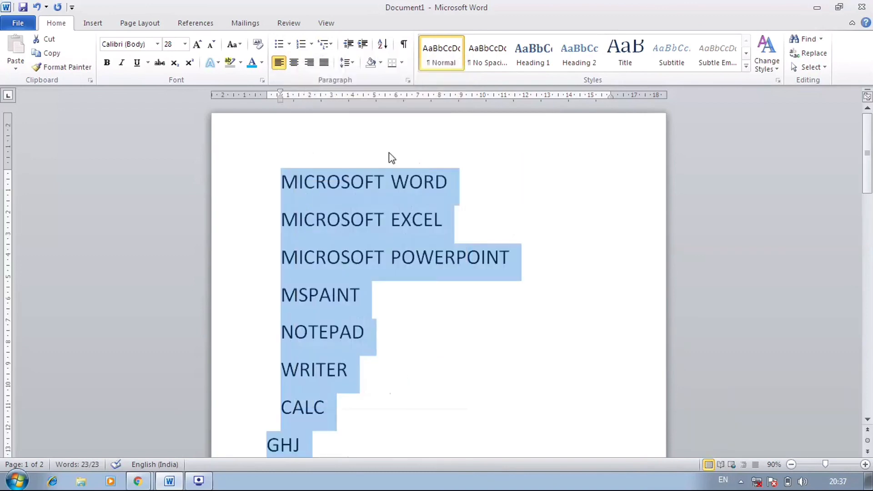
Examine the remaining formats in the Numbering Library and Bullet Library, along with the recently used and document formats, without applying any
click(311, 44)
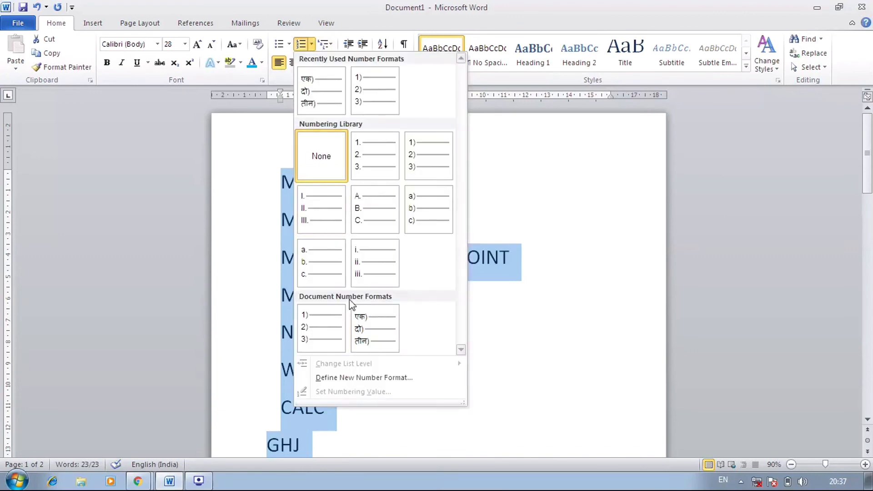
click(513, 228)
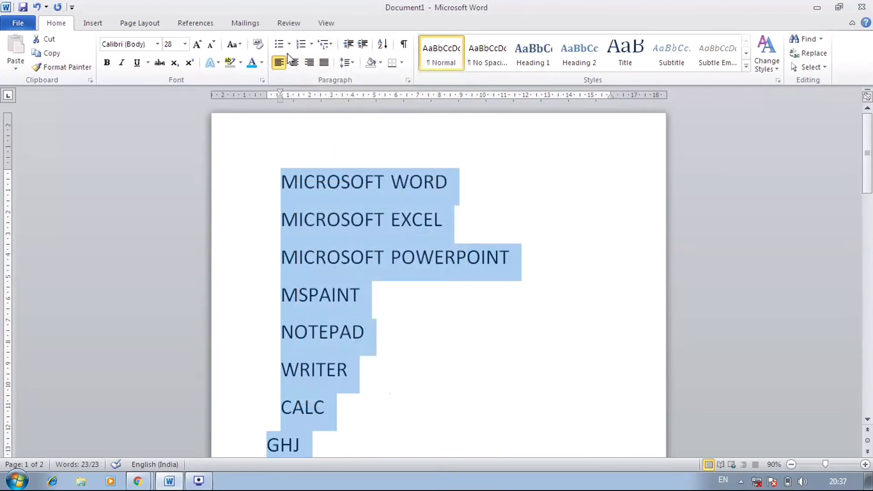
click(311, 44)
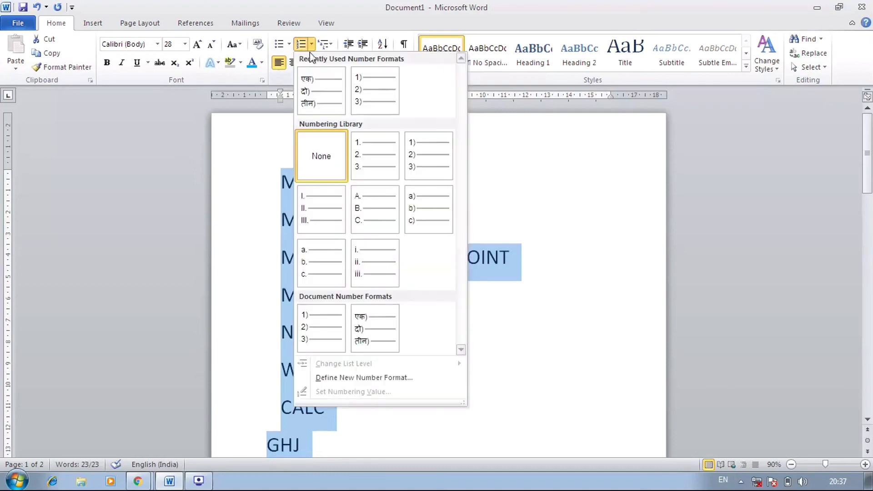
click(477, 262)
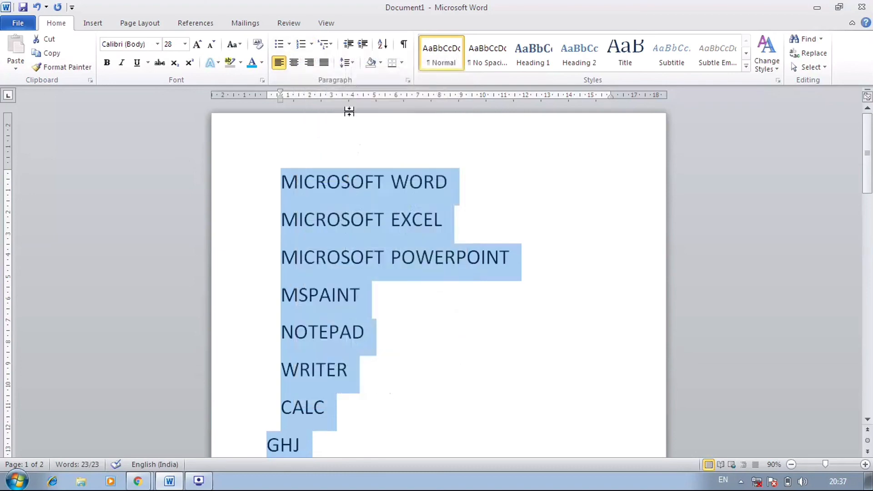
click(312, 45)
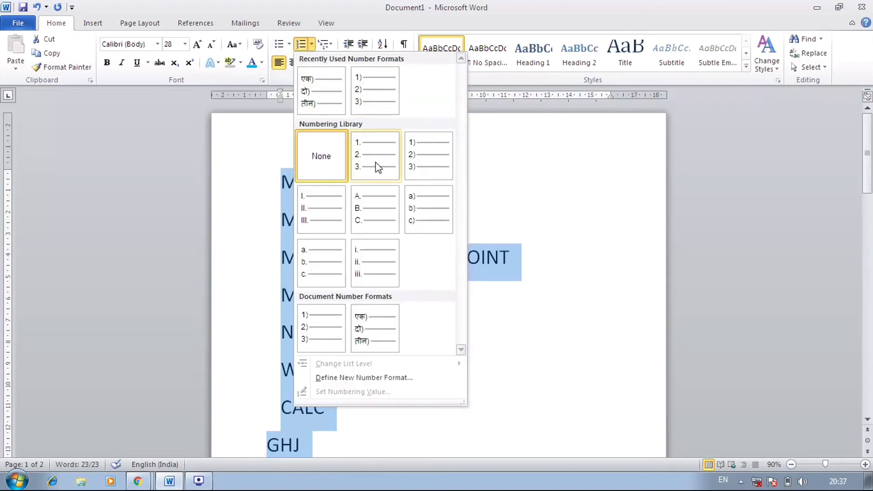
click(532, 272)
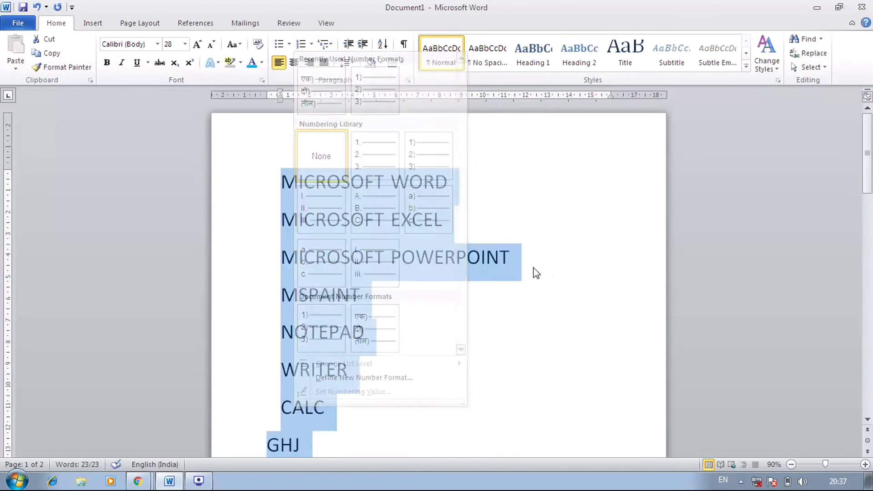
click(289, 45)
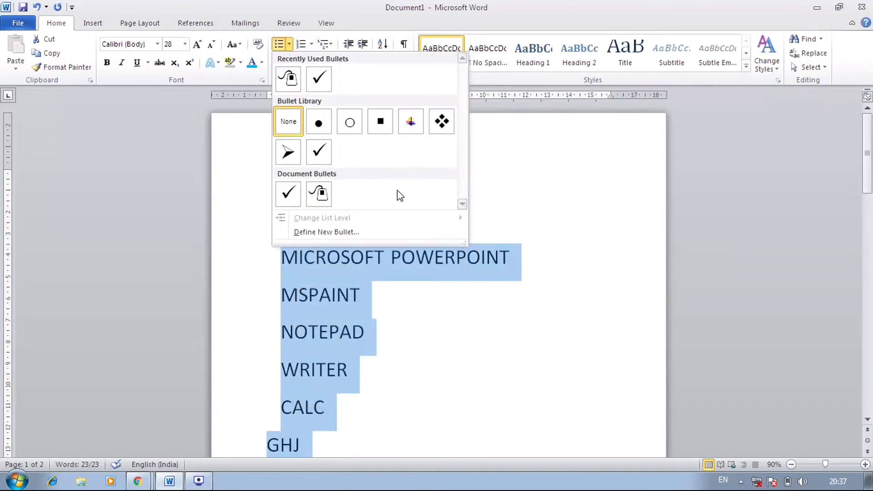
click(502, 202)
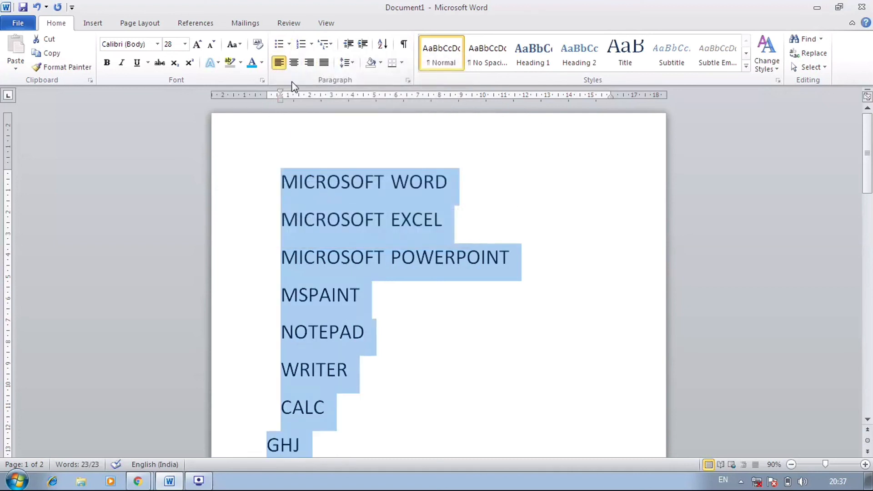
click(311, 44)
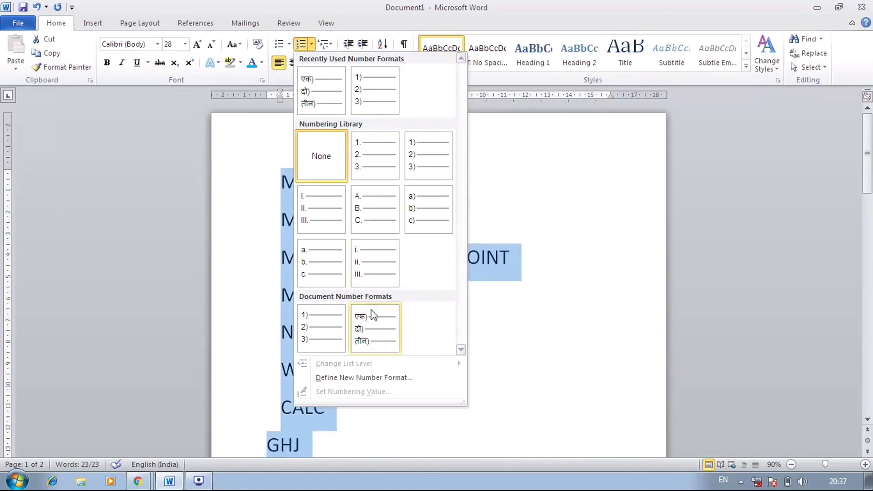
click(494, 279)
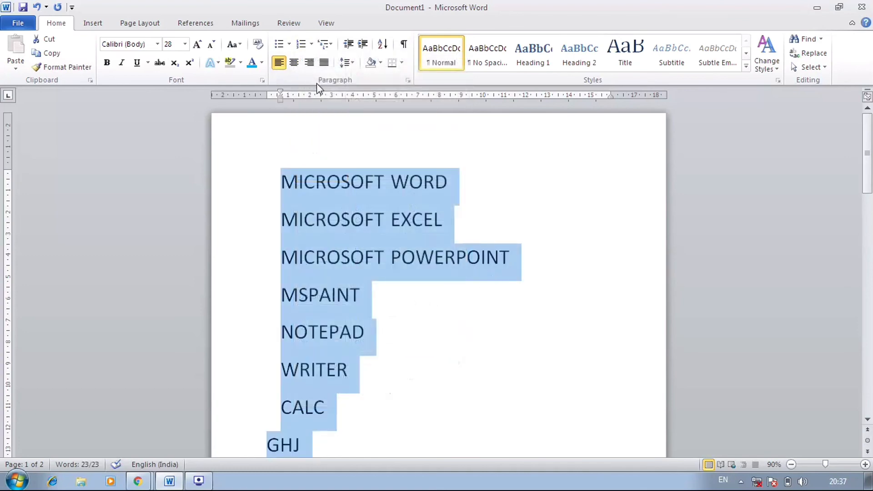